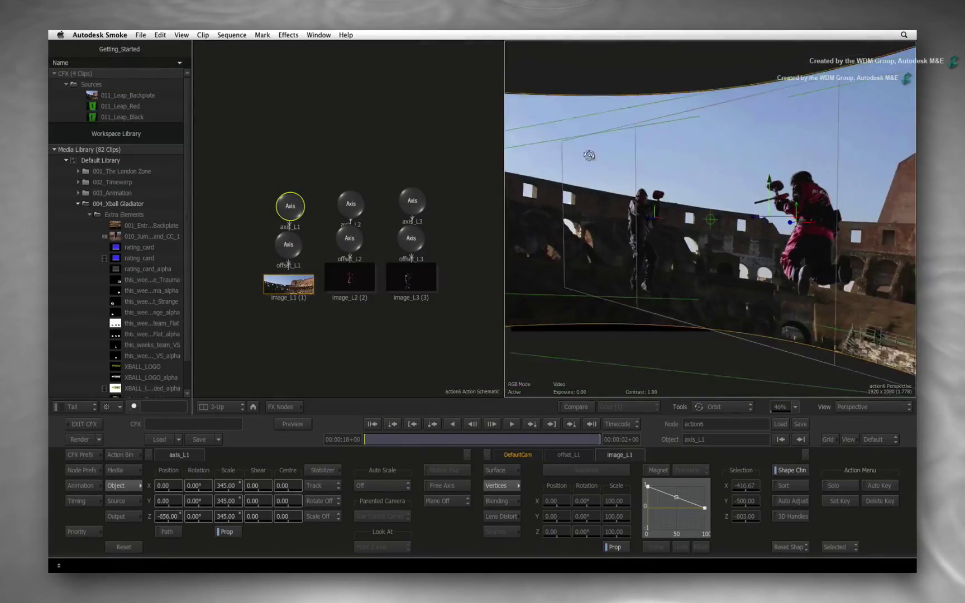
# Step: Edit a four-second black colour source onto the video track of a new sequence
pyautogui.moveTo(589, 156); pyautogui.dragTo(500, 251)
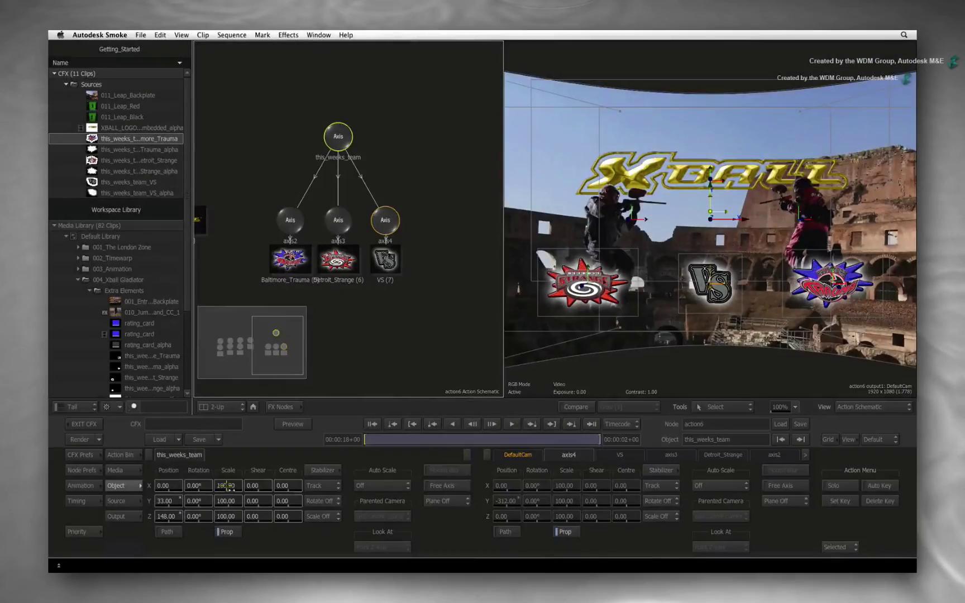
pyautogui.moveTo(228, 488); pyautogui.dragTo(161, 504)
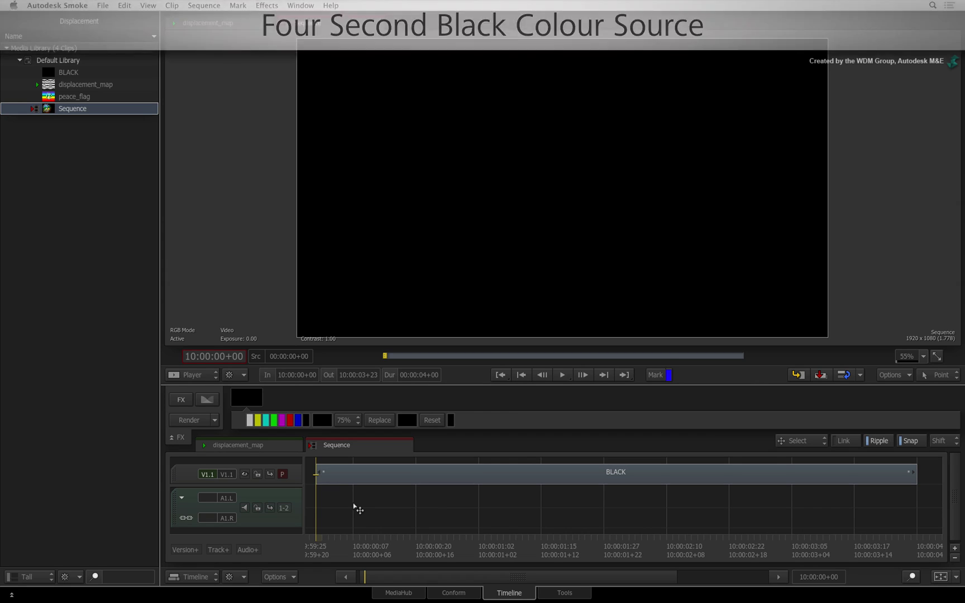
# Step: Apply ConnectFX to the BLACK clip and insert an Action node after its source
pyautogui.click(349, 468)
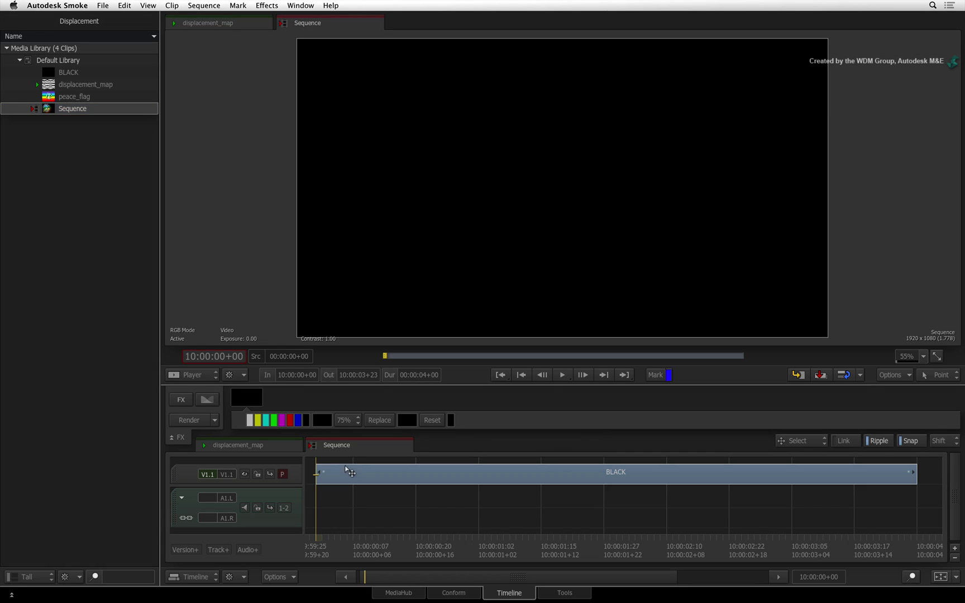
pyautogui.click(183, 400)
pyautogui.click(231, 411)
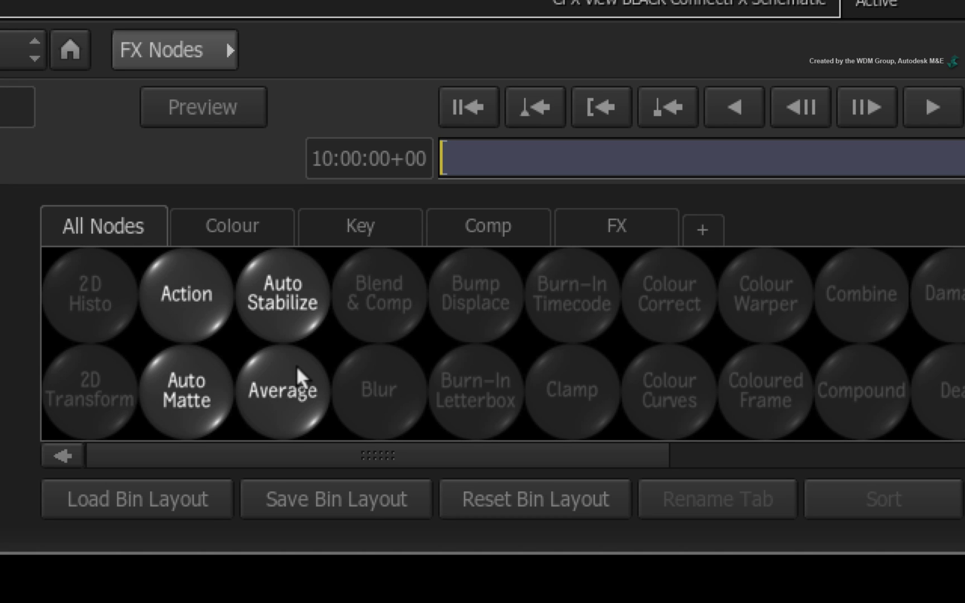
pyautogui.moveTo(194, 316); pyautogui.dragTo(484, 278)
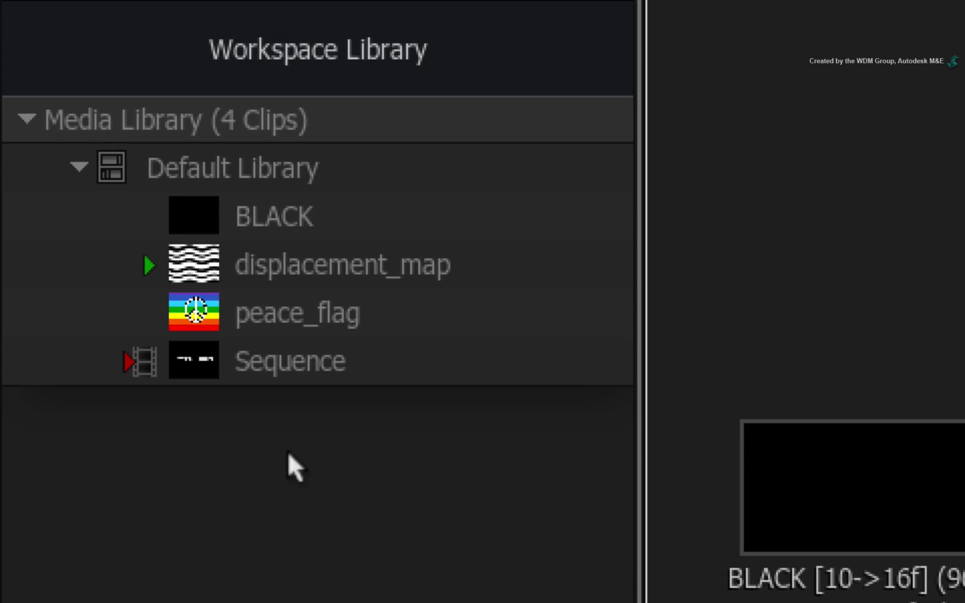
# Step: Bring the peace_flag and displacement_map clips from the library into the schematic
pyautogui.click(278, 301)
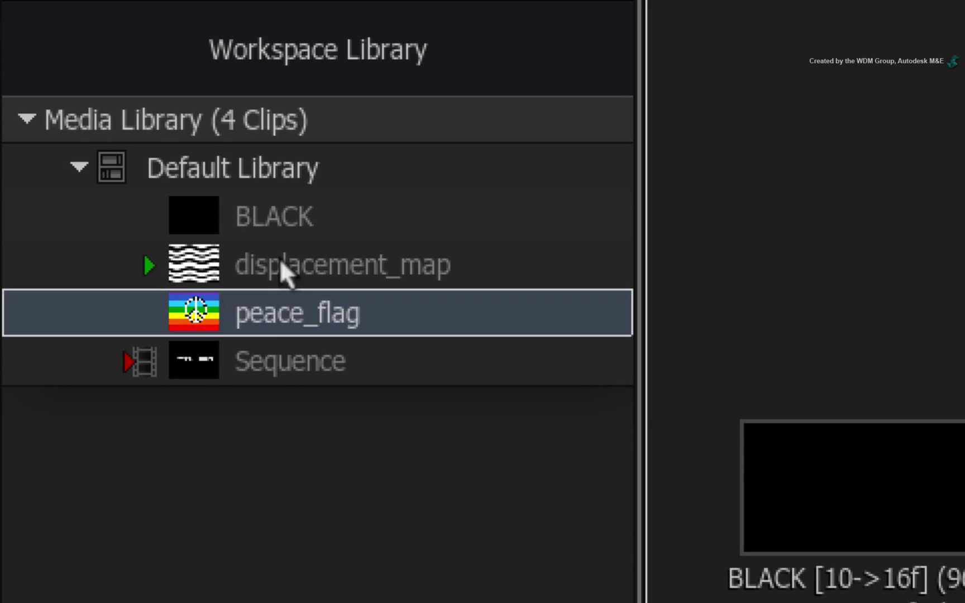
pyautogui.click(279, 260)
pyautogui.keyDown('ctrl'); pyautogui.click(210, 290); pyautogui.keyUp('ctrl')
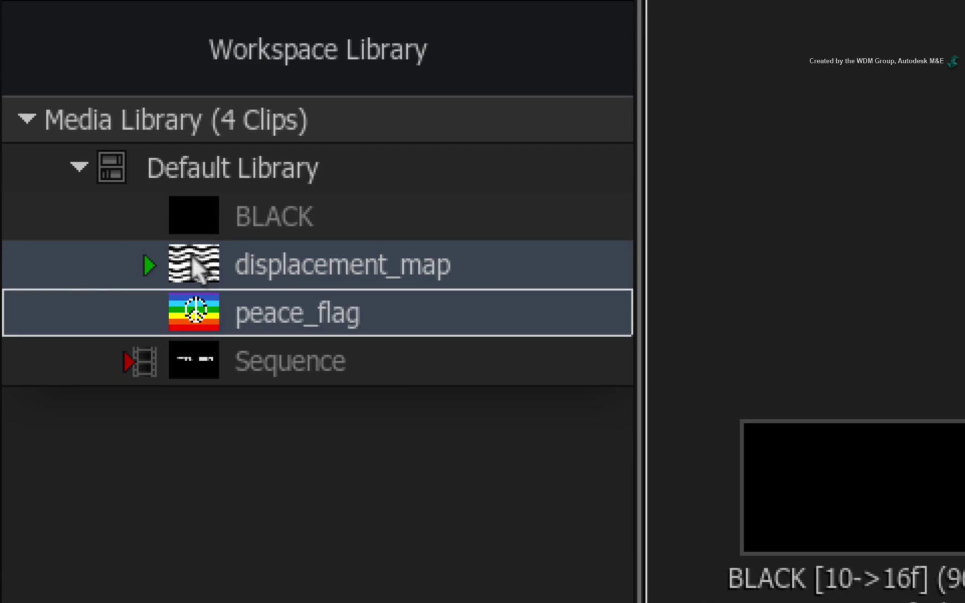
pyautogui.moveTo(209, 289); pyautogui.dragTo(94, 283)
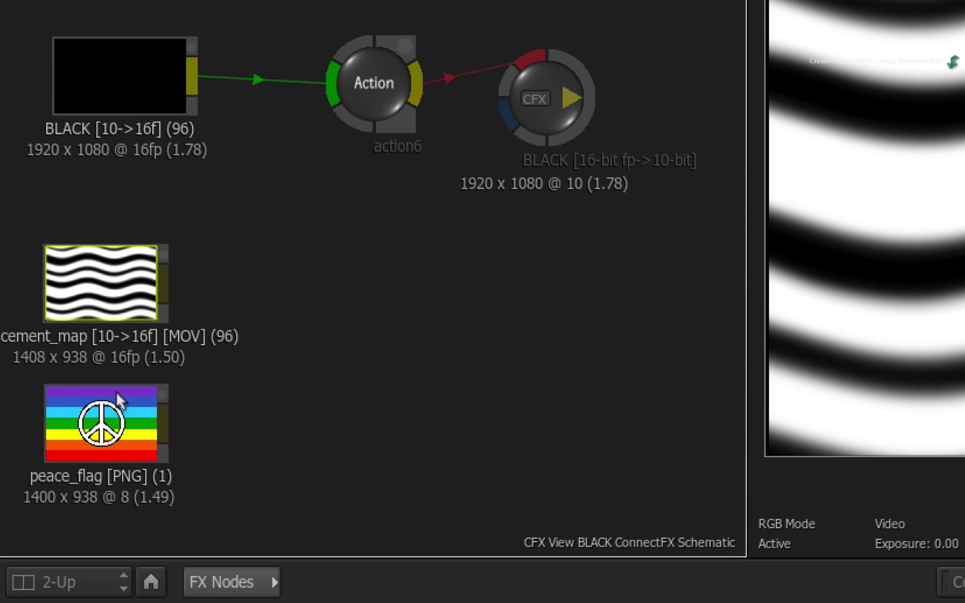
pyautogui.click(116, 390)
# Step: Add media inputs to Action, wiring peace_flag to media1 and displacement_map to media2
pyautogui.click(345, 85)
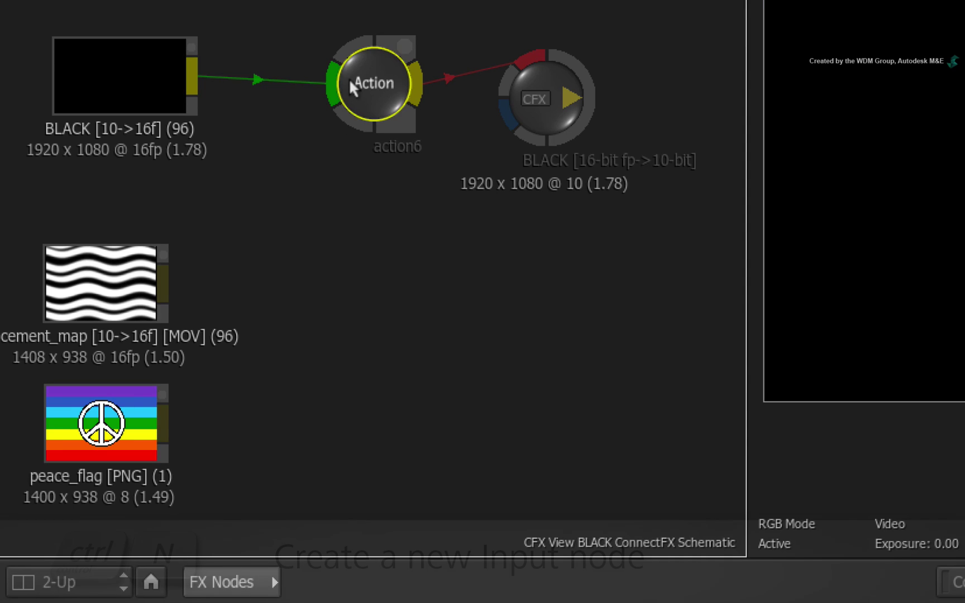
pyautogui.hotkey('ctrl', 'n')
pyautogui.hotkey('ctrl', 'n')
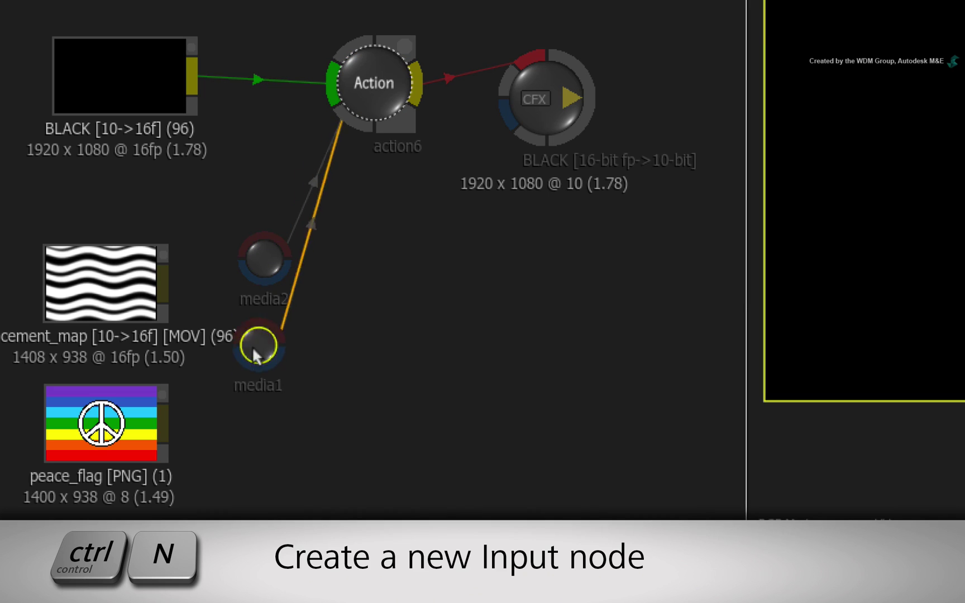
pyautogui.moveTo(264, 181); pyautogui.dragTo(277, 401)
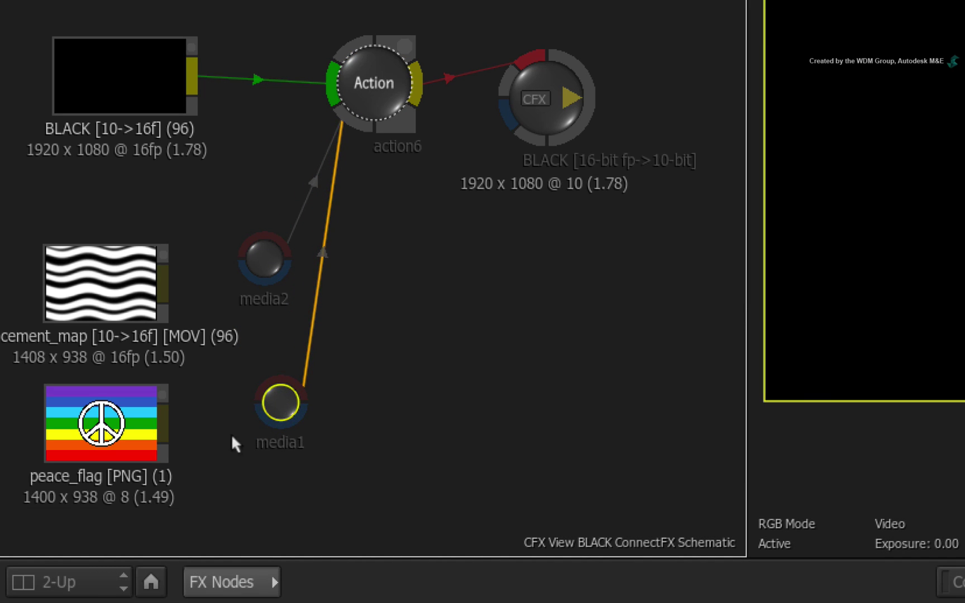
pyautogui.moveTo(158, 402); pyautogui.dragTo(253, 378)
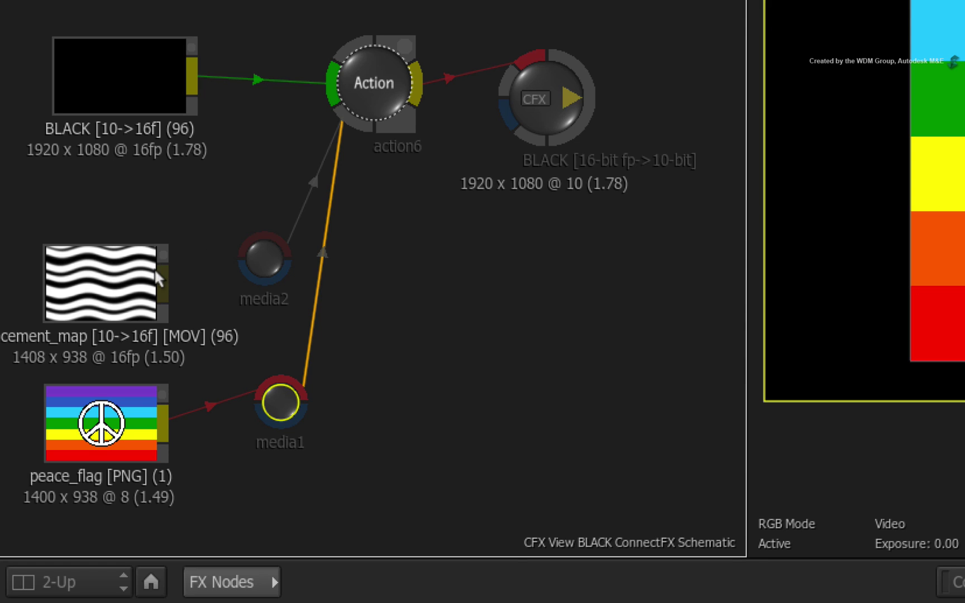
pyautogui.moveTo(155, 278); pyautogui.dragTo(251, 234)
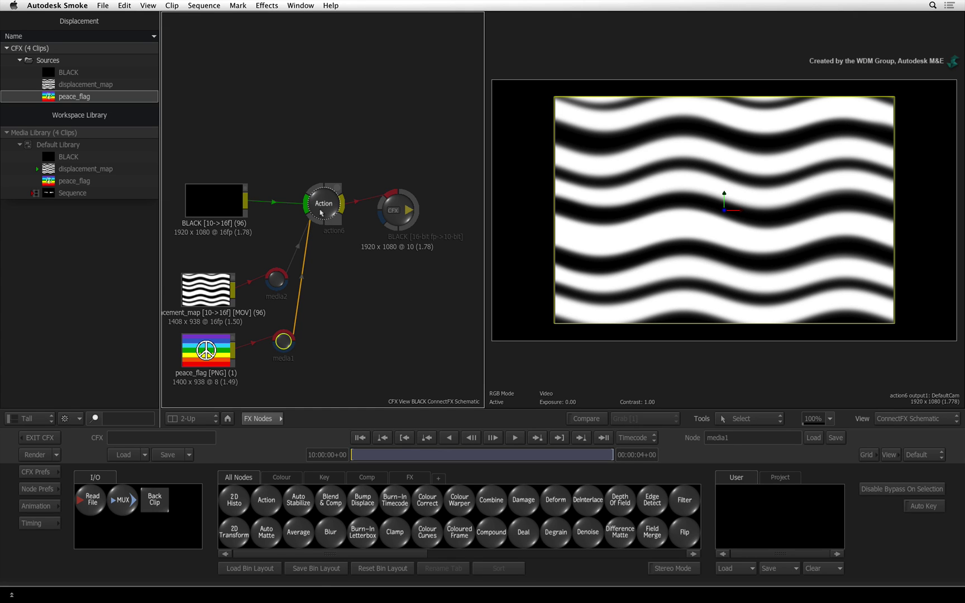
# Step: Open the Action node's scene schematic and select the peace flag image and axis
pyautogui.click(321, 213)
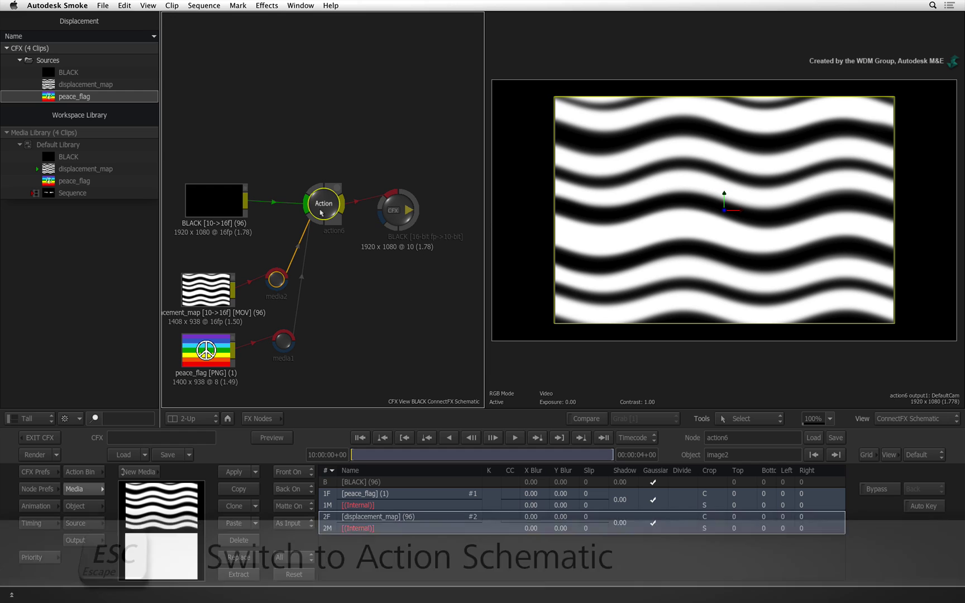
pyautogui.press('Escape')
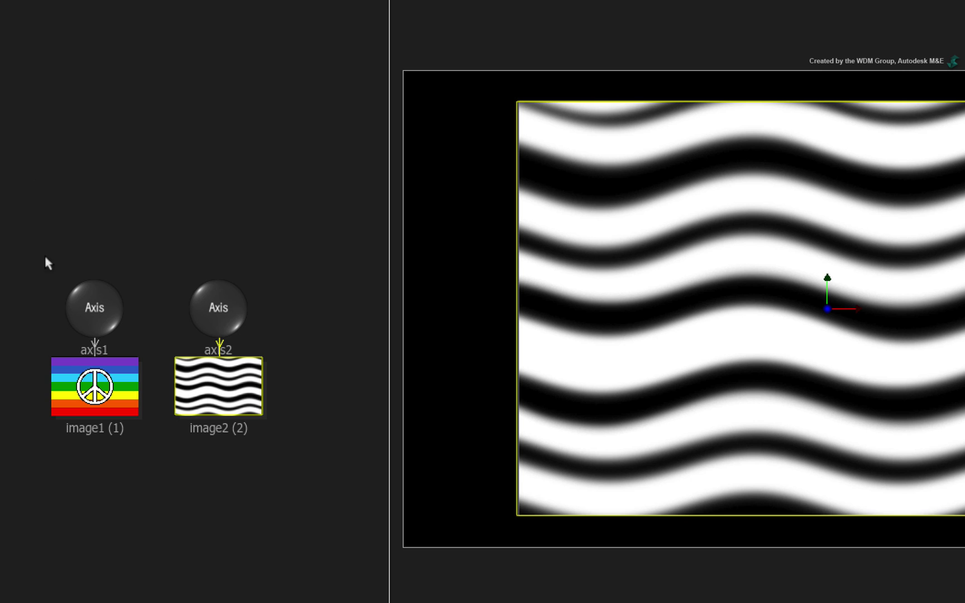
pyautogui.click(80, 367)
pyautogui.click(94, 307)
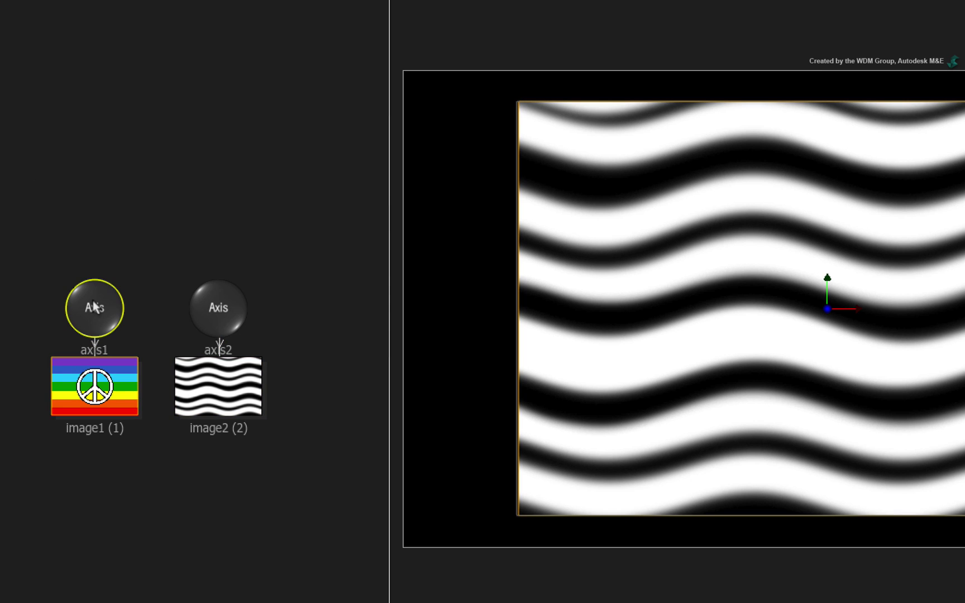
# Step: Delete the wavy map's axis2 and image2, leaving the peace flag image selected
pyautogui.click(214, 296)
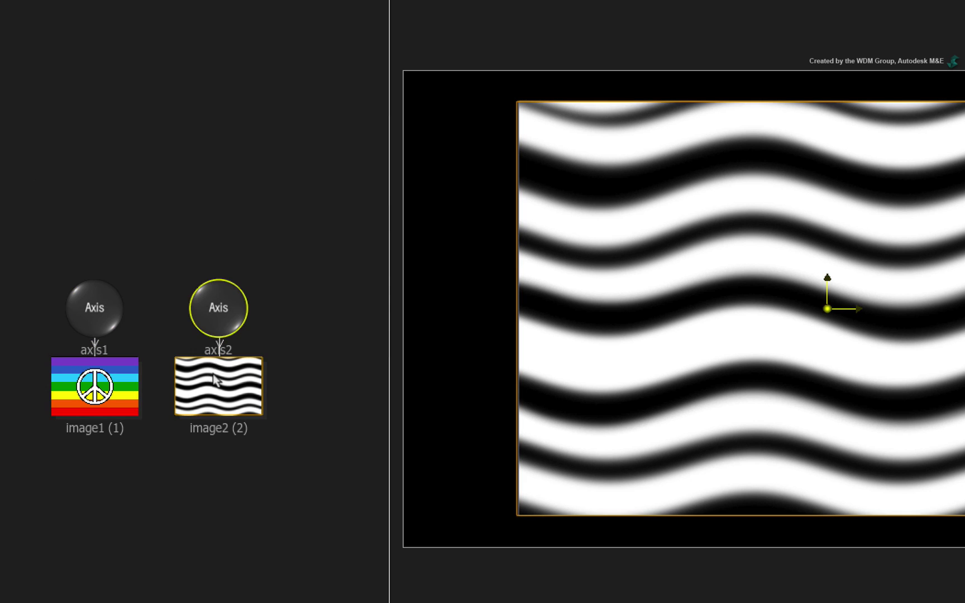
pyautogui.click(215, 379)
pyautogui.click(222, 310)
pyautogui.click(214, 391)
pyautogui.click(221, 302)
pyautogui.press('Delete')
pyautogui.click(223, 379)
pyautogui.press('Delete')
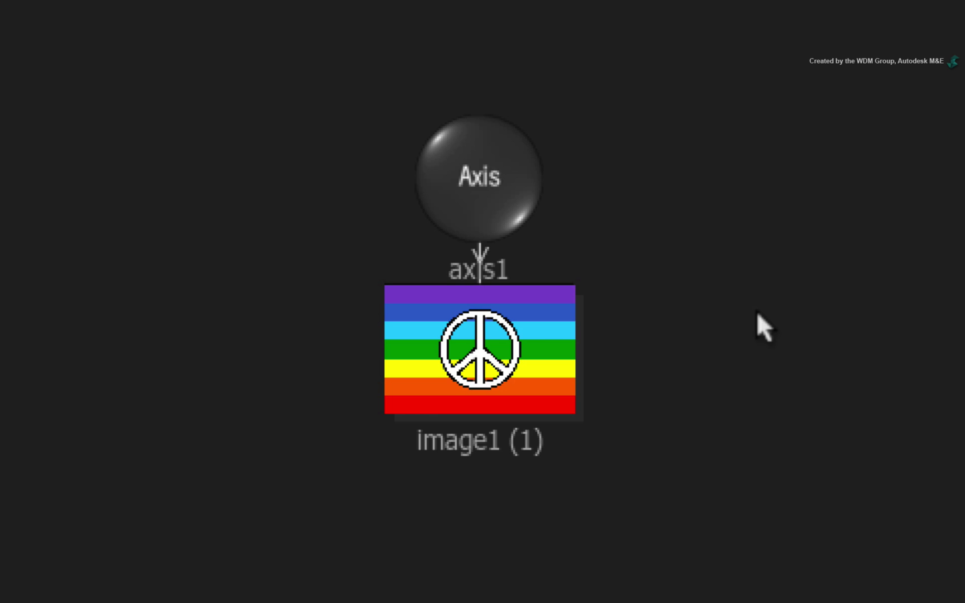
pyautogui.click(527, 318)
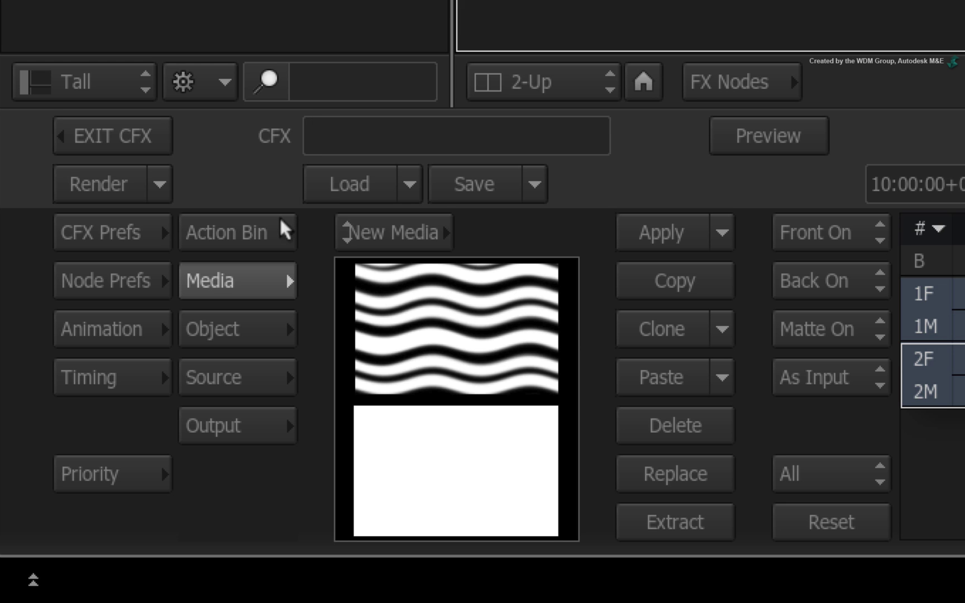
# Step: Add a displacement node from displacement_map and arrange its axis beneath image1
pyautogui.click(274, 231)
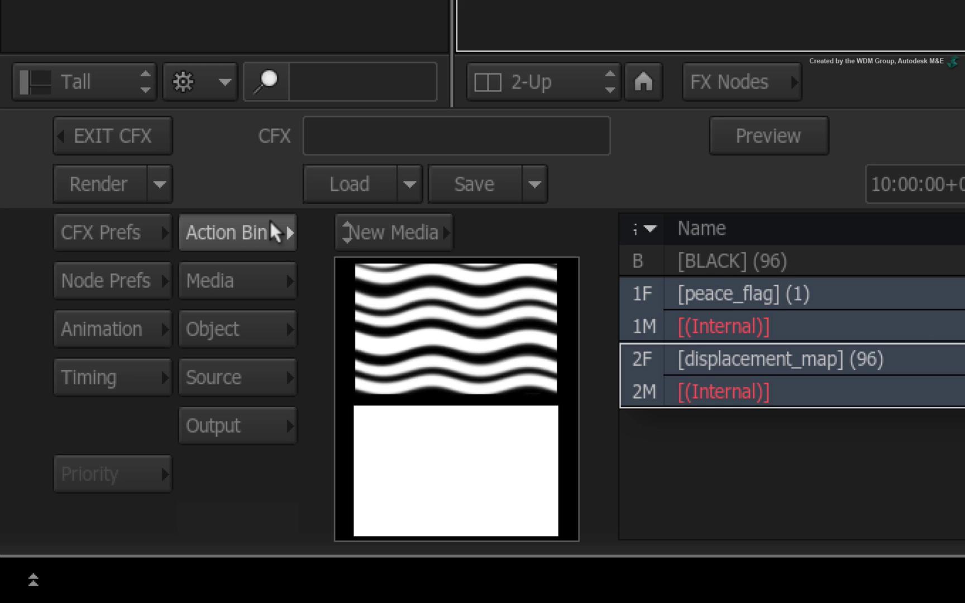
pyautogui.click(629, 377)
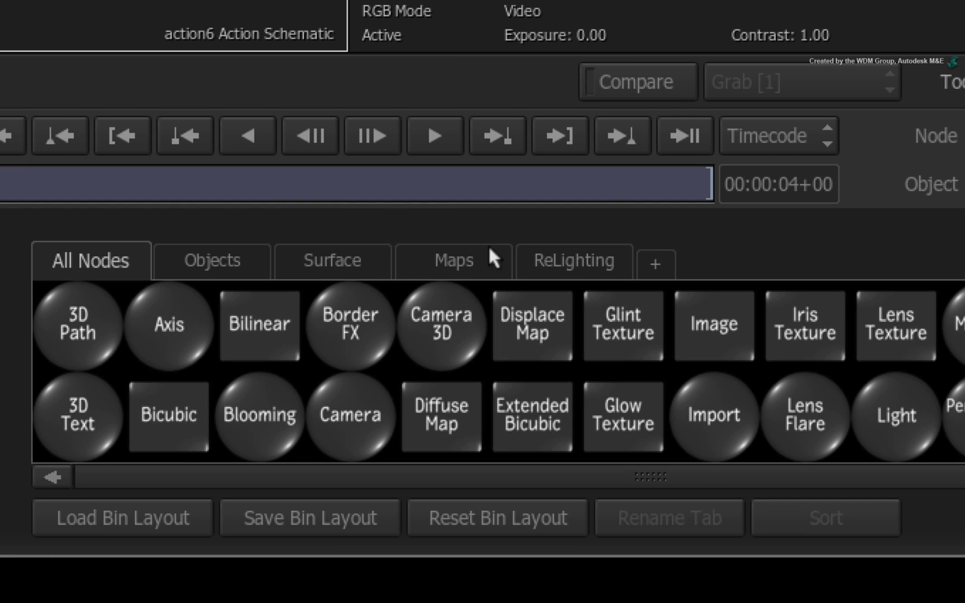
pyautogui.click(480, 248)
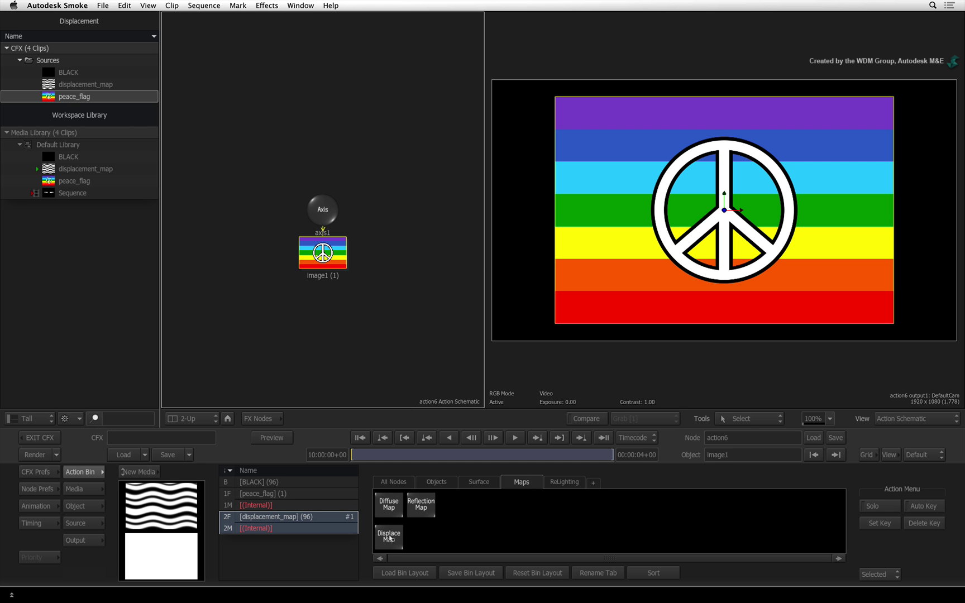
pyautogui.click(390, 539)
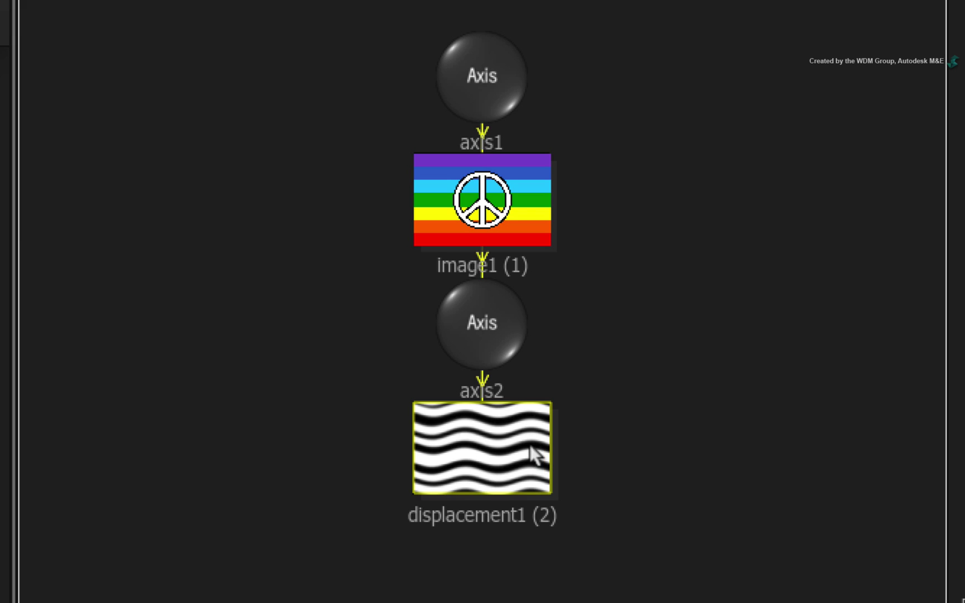
pyautogui.click(482, 323)
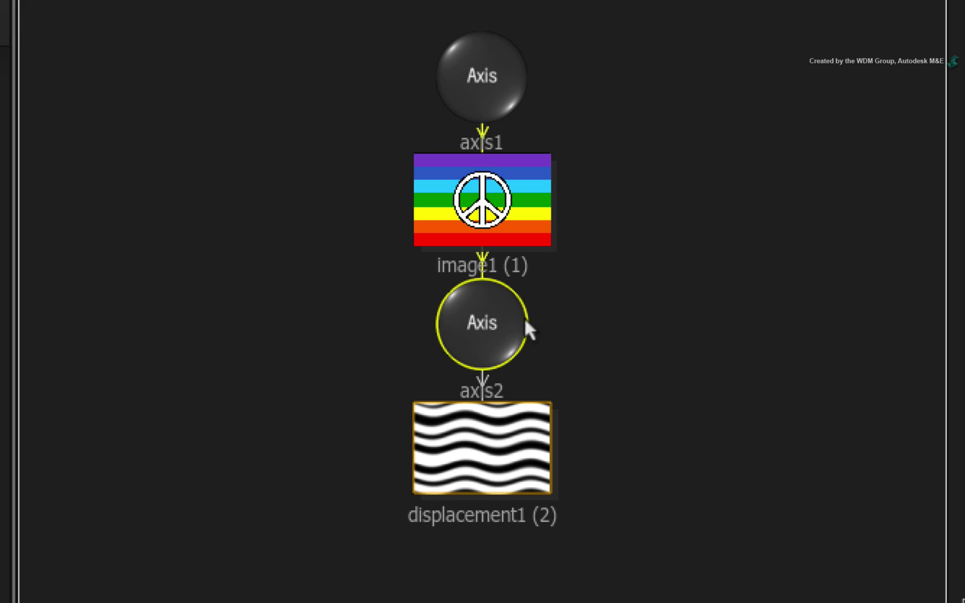
pyautogui.moveTo(515, 320)
pyautogui.mouseDown()
pyautogui.moveTo(784, 326)
pyautogui.moveTo(491, 315)
pyautogui.moveTo(492, 329)
pyautogui.mouseUp()
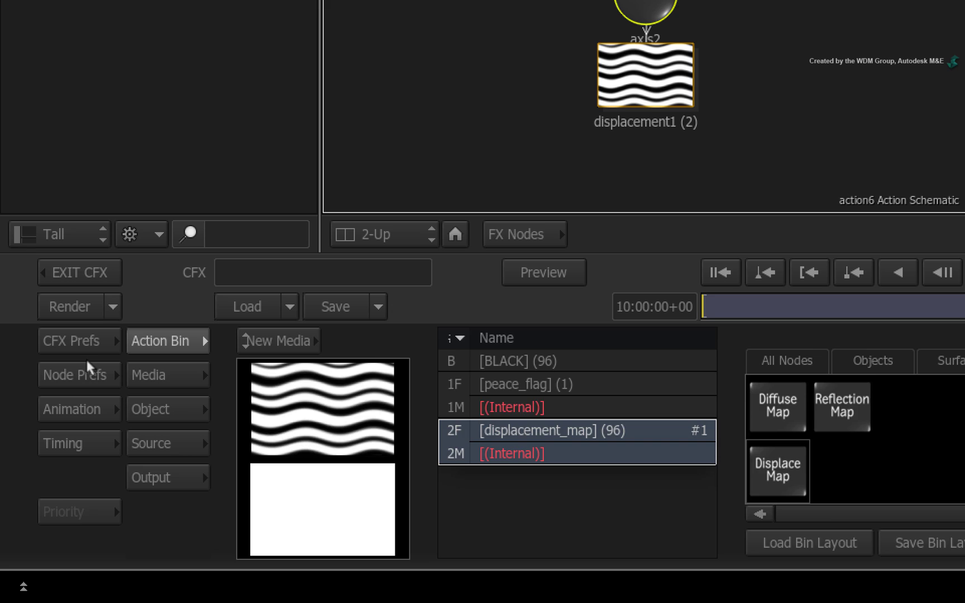
# Step: Enable the Shading toggle in the Action Rendering preferences
pyautogui.click(84, 371)
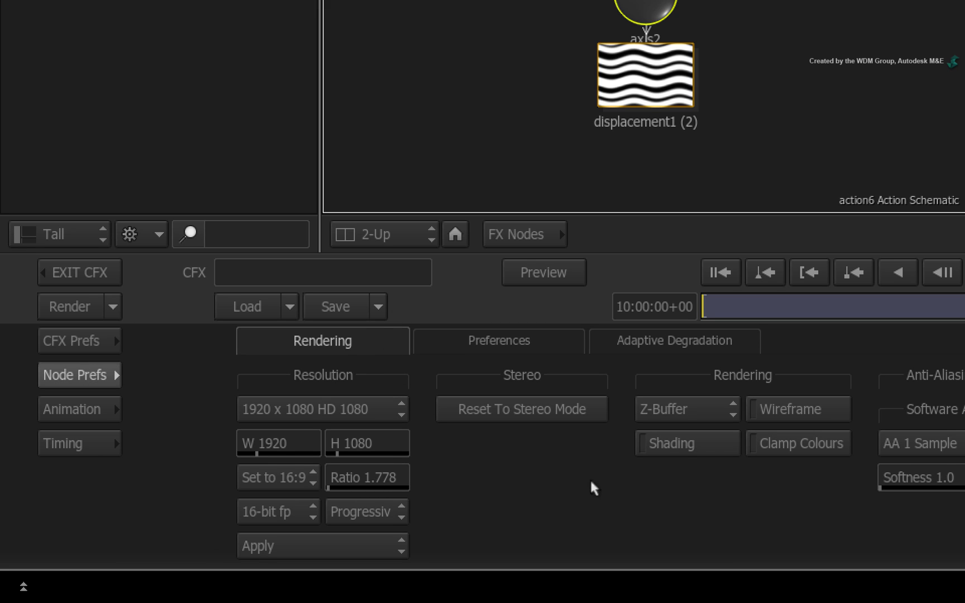
pyautogui.click(684, 442)
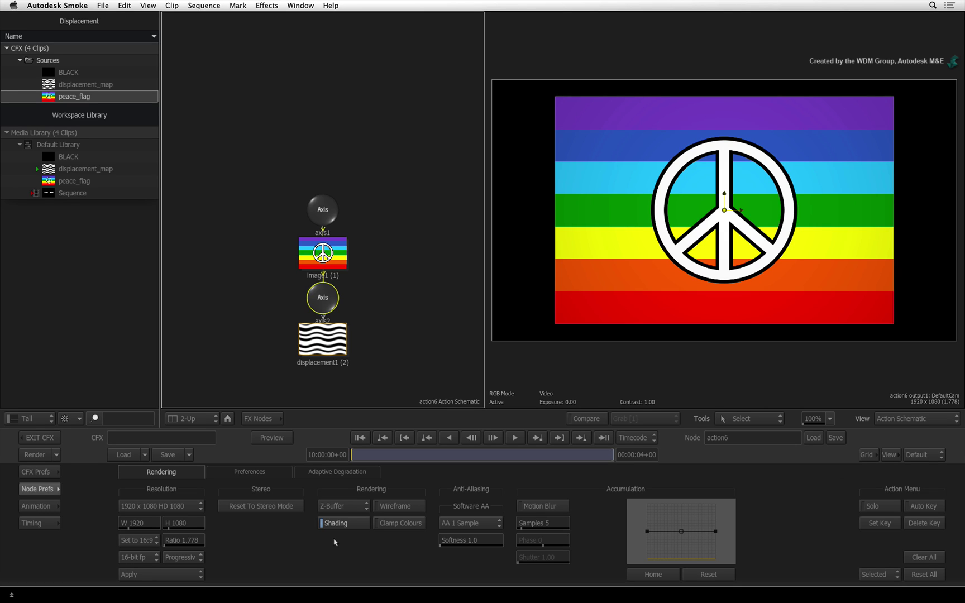
# Step: Set displacement1 Direction Z to 100 with Regen on and Softness 20
pyautogui.click(328, 347)
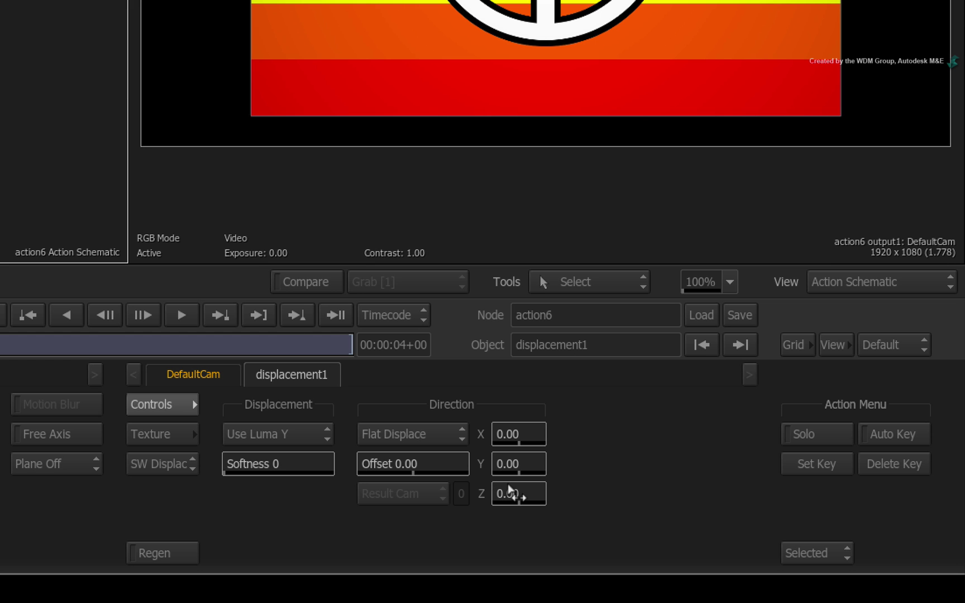
pyautogui.moveTo(514, 494)
pyautogui.mouseDown()
pyautogui.moveTo(852, 504)
pyautogui.moveTo(703, 512)
pyautogui.mouseUp()
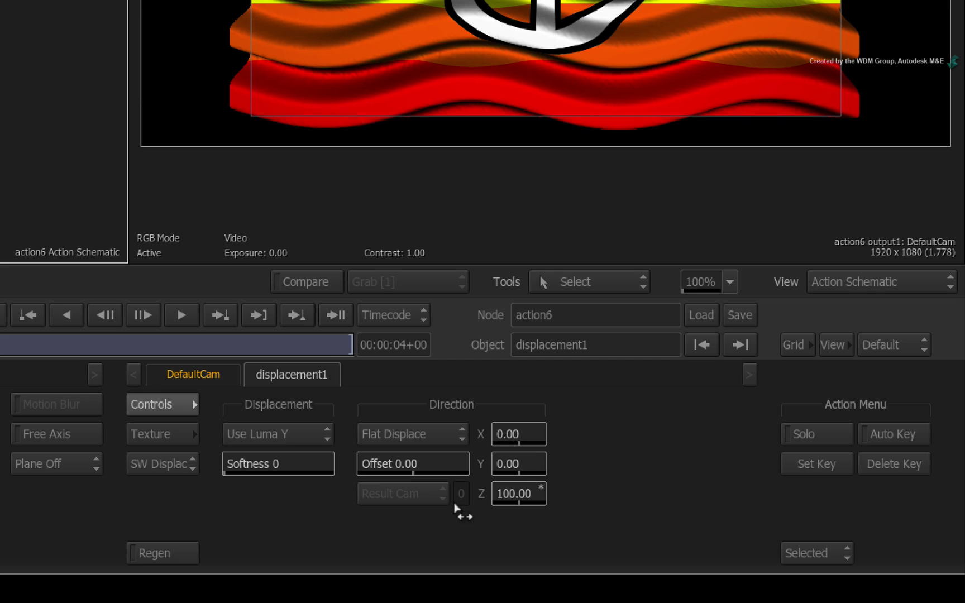
pyautogui.click(176, 547)
pyautogui.moveTo(709, 540); pyautogui.dragTo(683, 539)
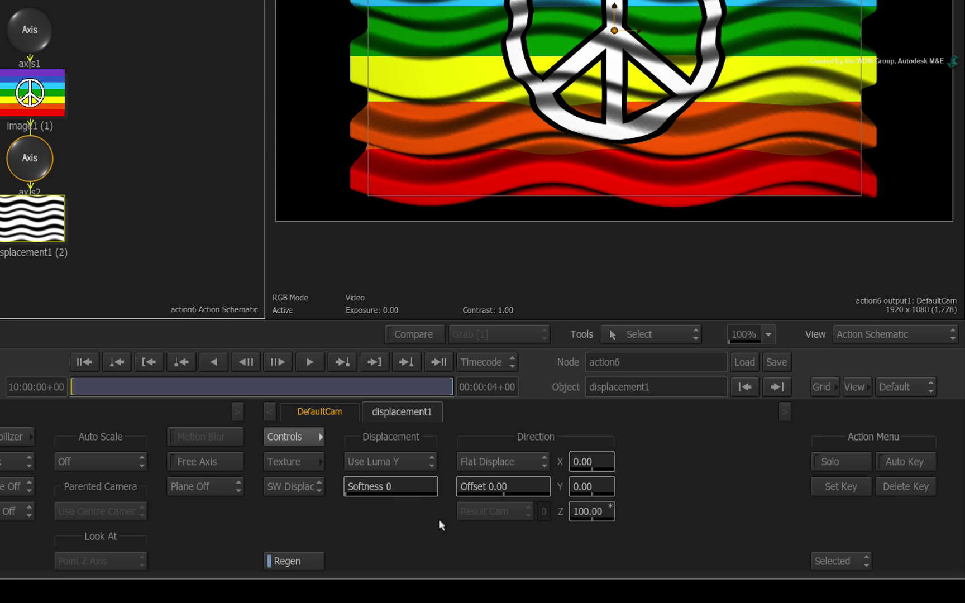
pyautogui.moveTo(389, 488); pyautogui.dragTo(412, 489)
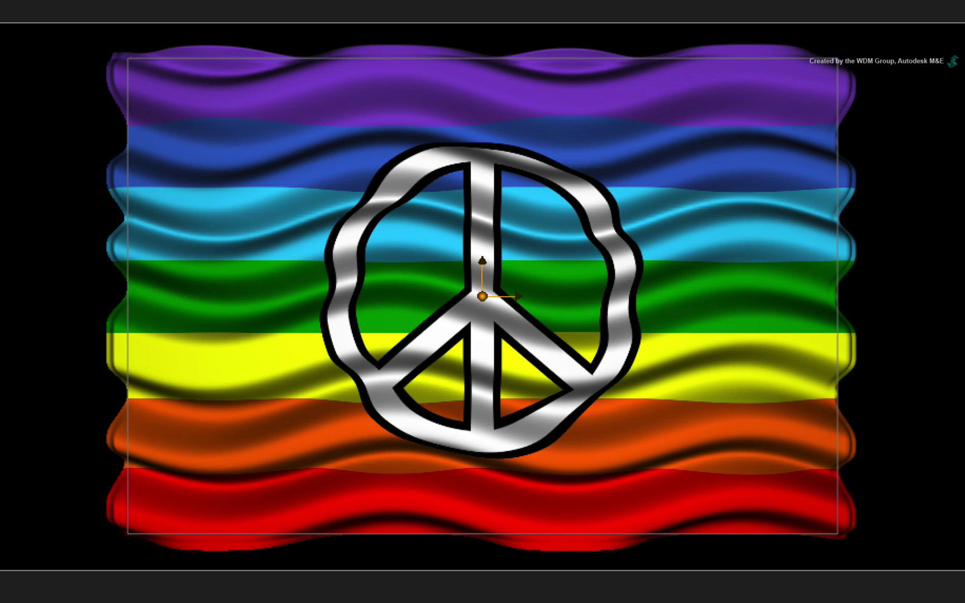
# Step: Orbit the camera for a tilted perspective view of the flag, restoring the Select tool
pyautogui.hotkey('alt', 'o')
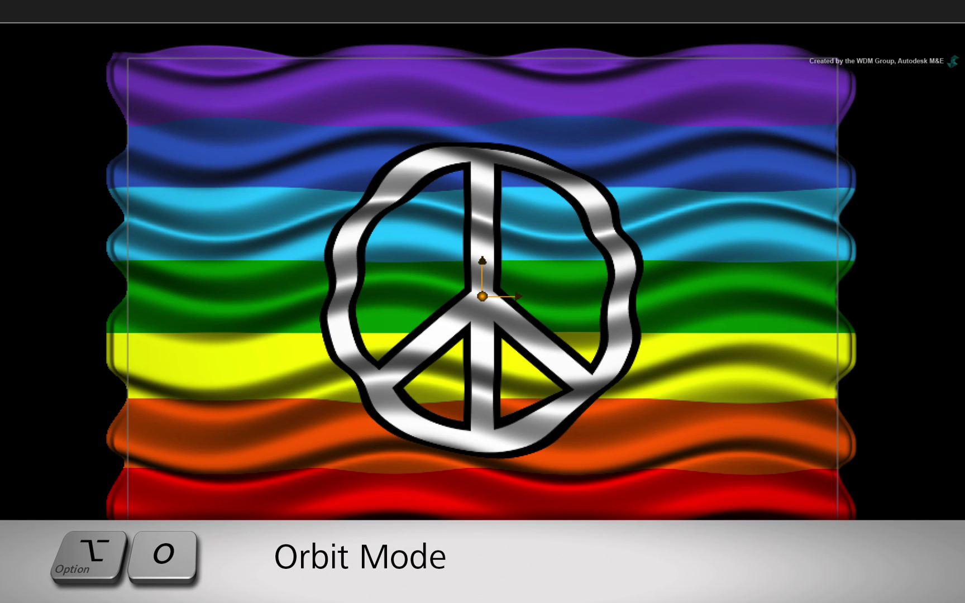
pyautogui.moveTo(581, 173)
pyautogui.mouseDown()
pyautogui.moveTo(523, 222)
pyautogui.moveTo(64, 302)
pyautogui.moveTo(366, 317)
pyautogui.moveTo(149, 296)
pyautogui.moveTo(53, 310)
pyautogui.mouseUp()
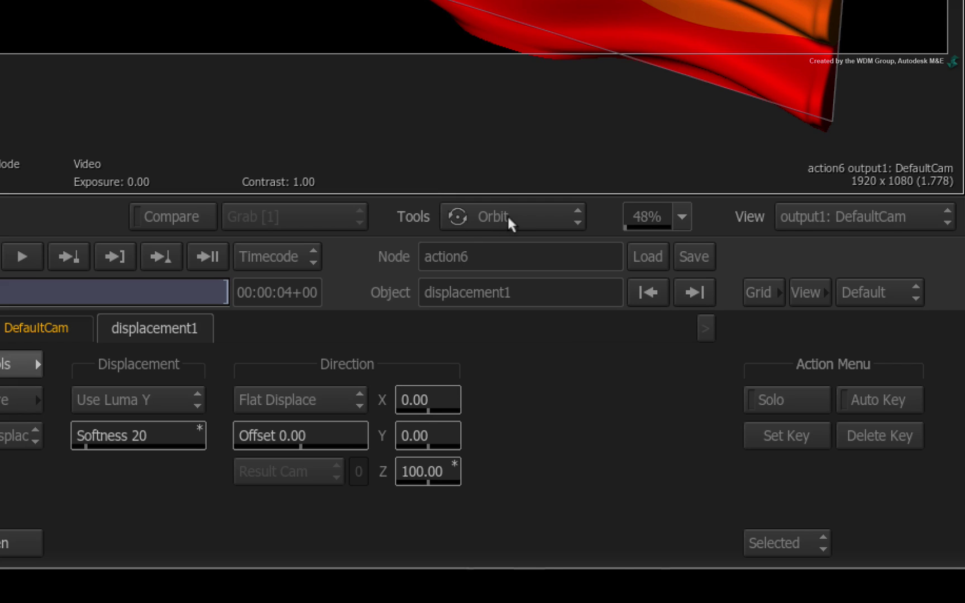
pyautogui.click(507, 214)
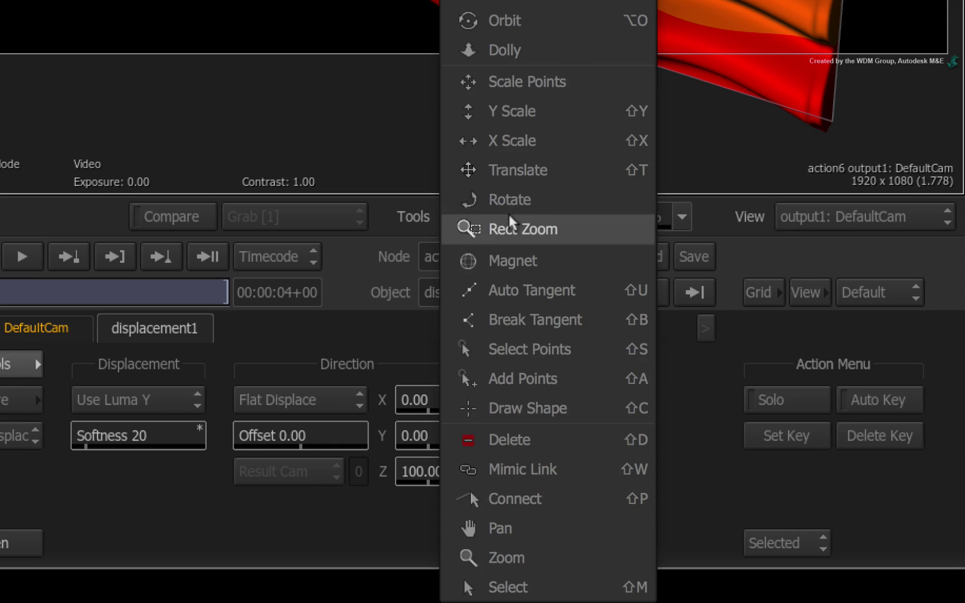
pyautogui.click(517, 587)
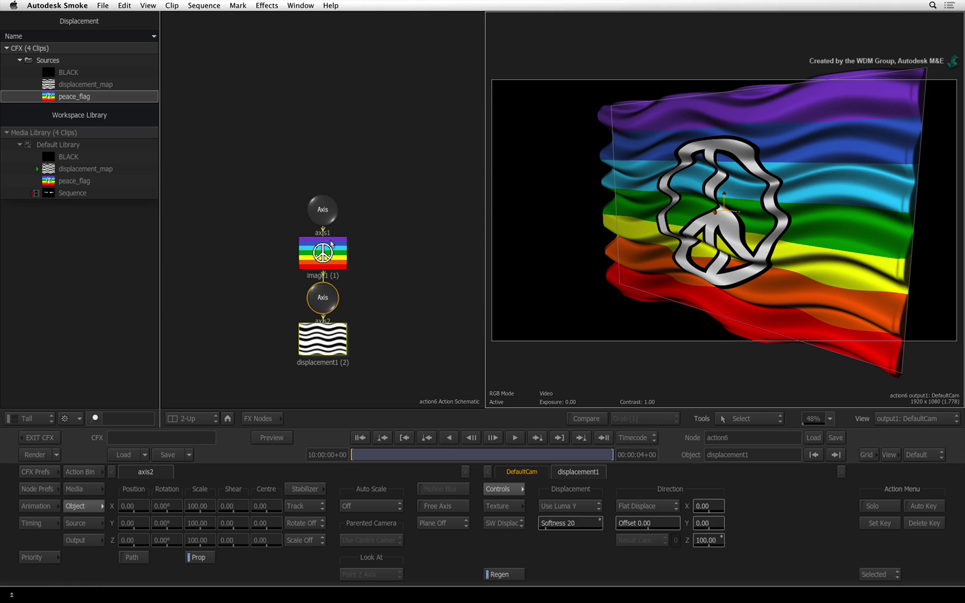
# Step: Raise image1's Shine to 10 and bring up its Specular colour picker
pyautogui.click(330, 242)
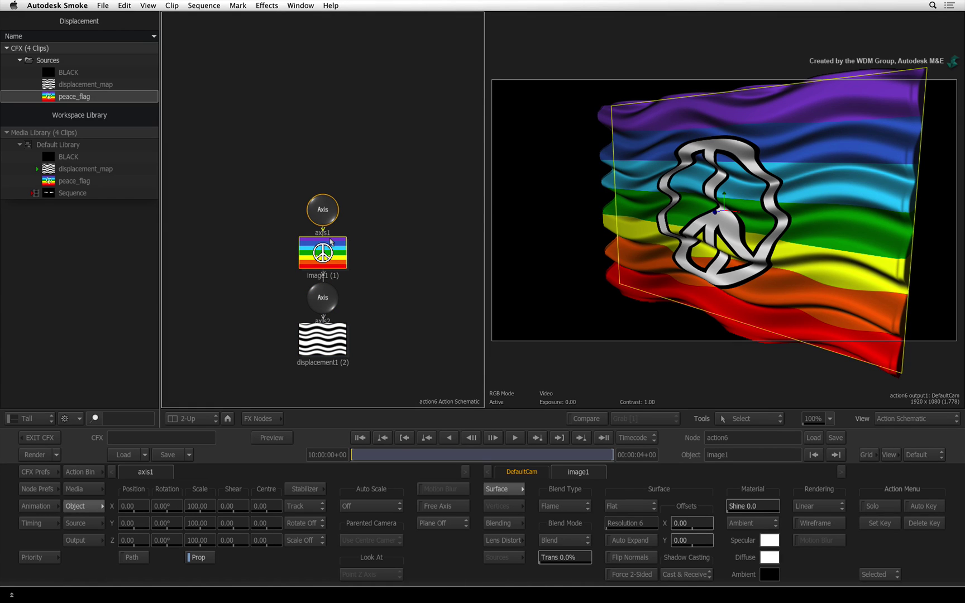
pyautogui.moveTo(747, 506); pyautogui.dragTo(785, 505)
pyautogui.moveTo(601, 405); pyautogui.dragTo(611, 403)
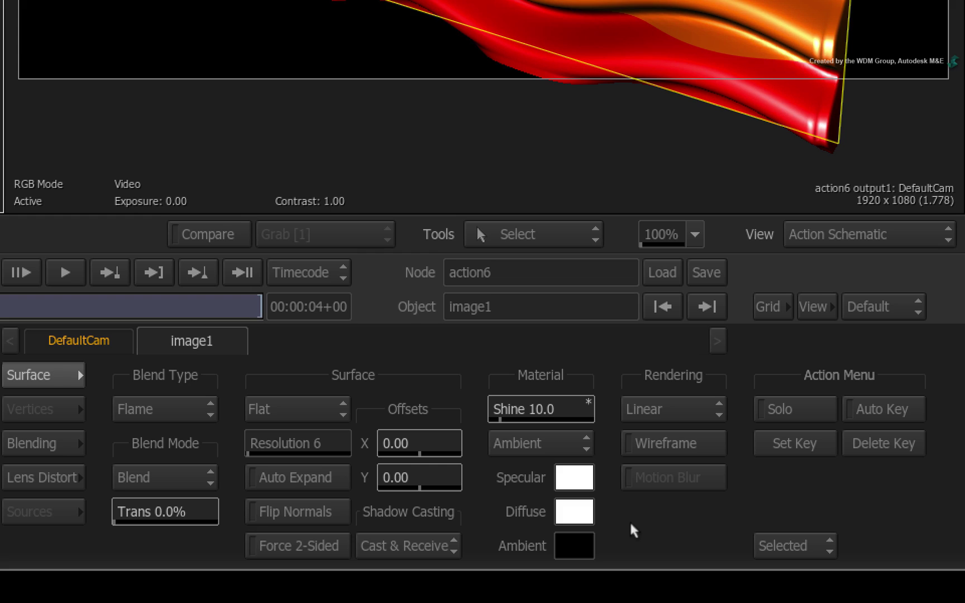
pyautogui.click(567, 477)
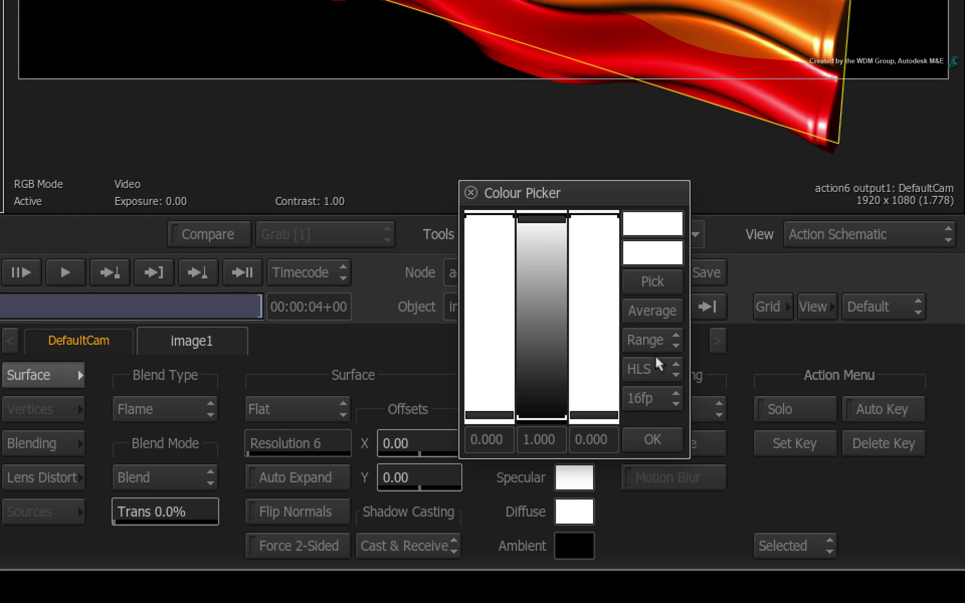
# Step: Lower the specular colour's HLS lightness to about 0.5 grey and confirm it
pyautogui.click(665, 370)
pyautogui.click(679, 365)
pyautogui.moveTo(528, 220); pyautogui.dragTo(529, 340)
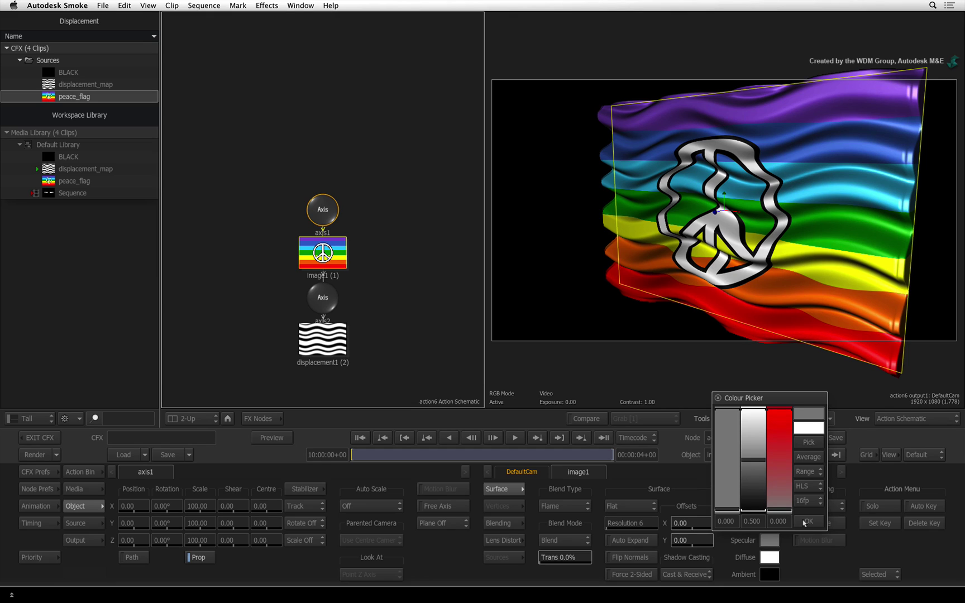
pyautogui.click(804, 522)
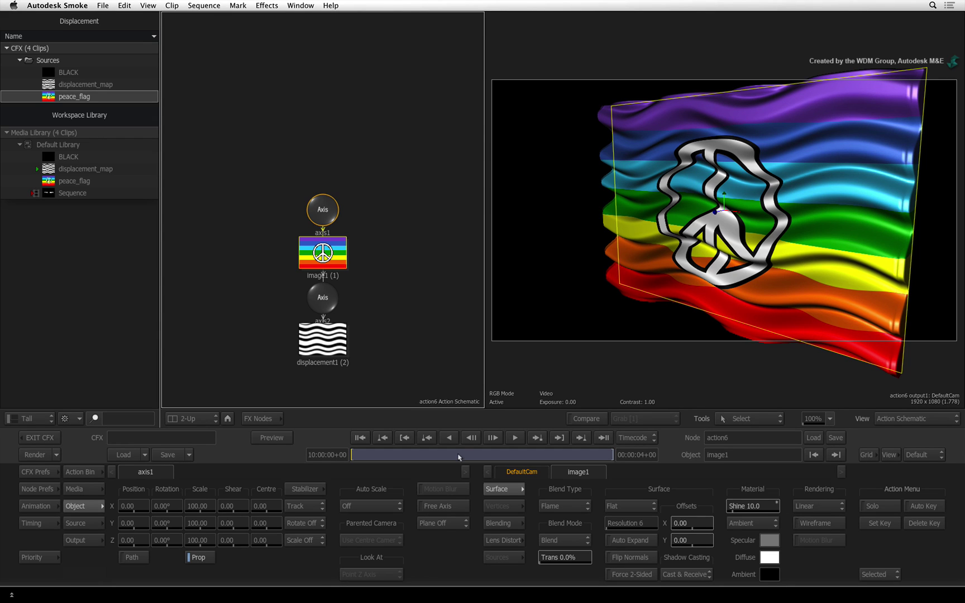
pyautogui.press('space')
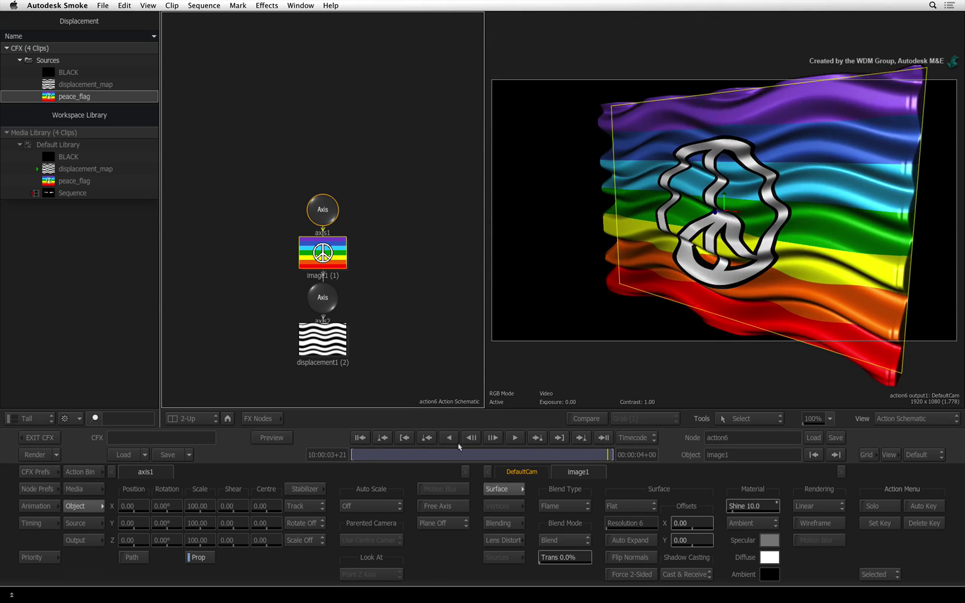
pyautogui.press('space')
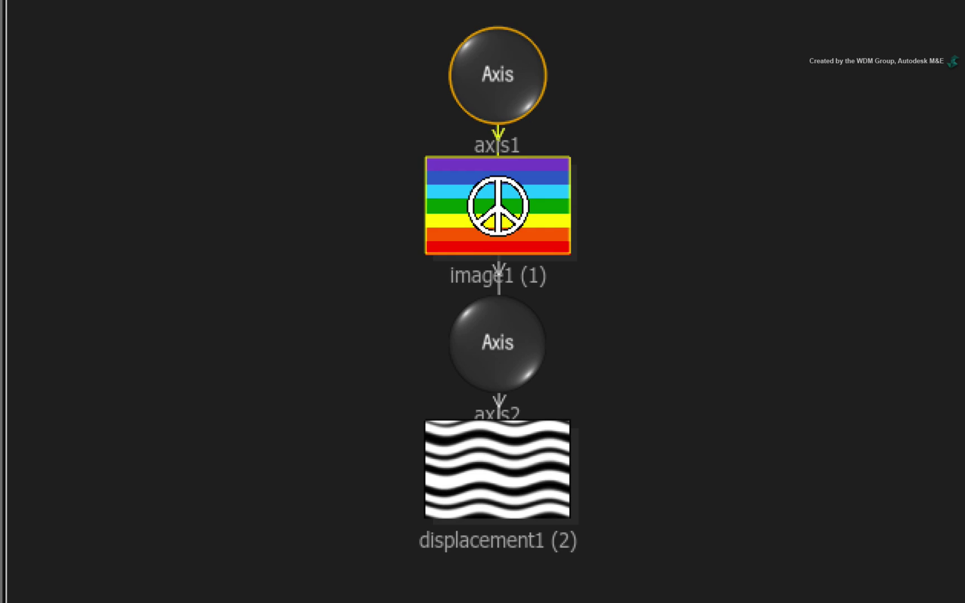
# Step: Scale the displacement map's axis2 to about 300 and rotate it 45° in Z
pyautogui.click(484, 353)
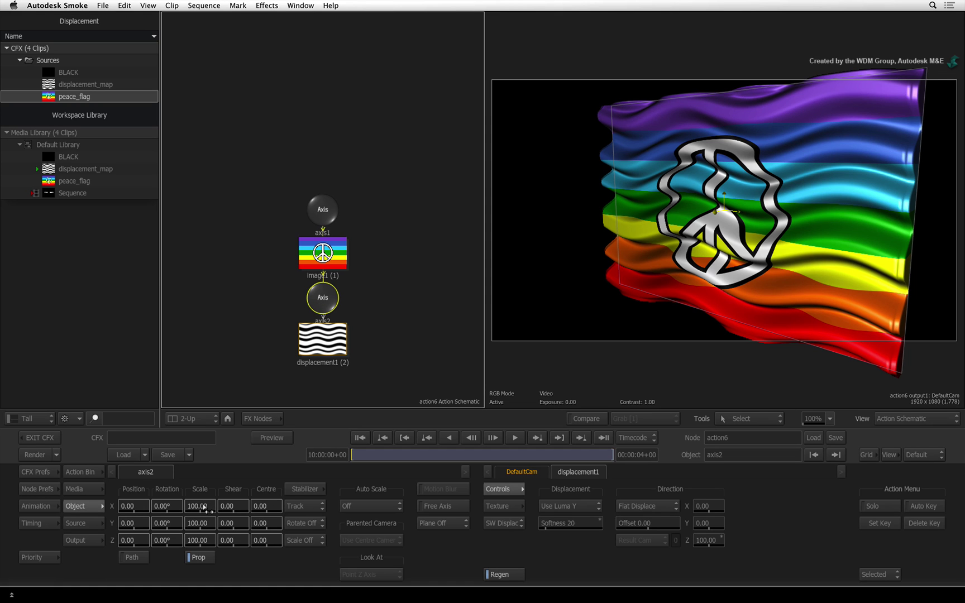
pyautogui.moveTo(205, 509); pyautogui.dragTo(467, 516)
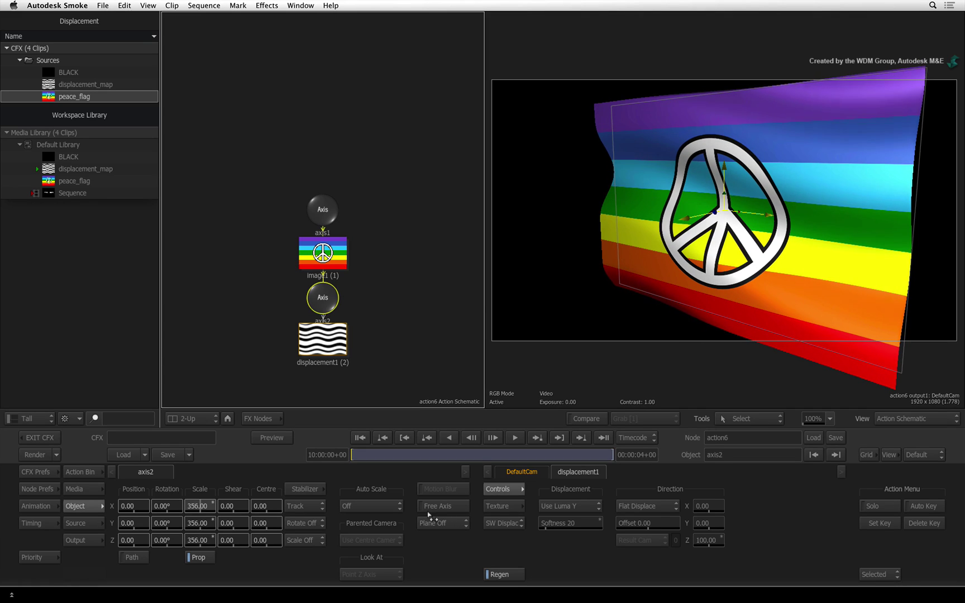
pyautogui.moveTo(466, 517); pyautogui.dragTo(159, 527)
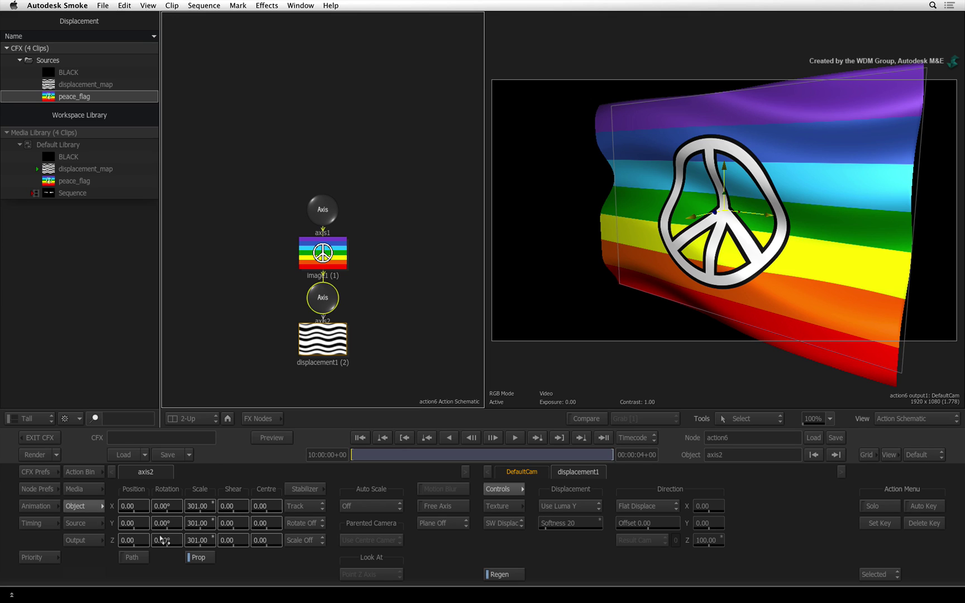
pyautogui.click(159, 540)
pyautogui.write('45')
pyautogui.press('Return')
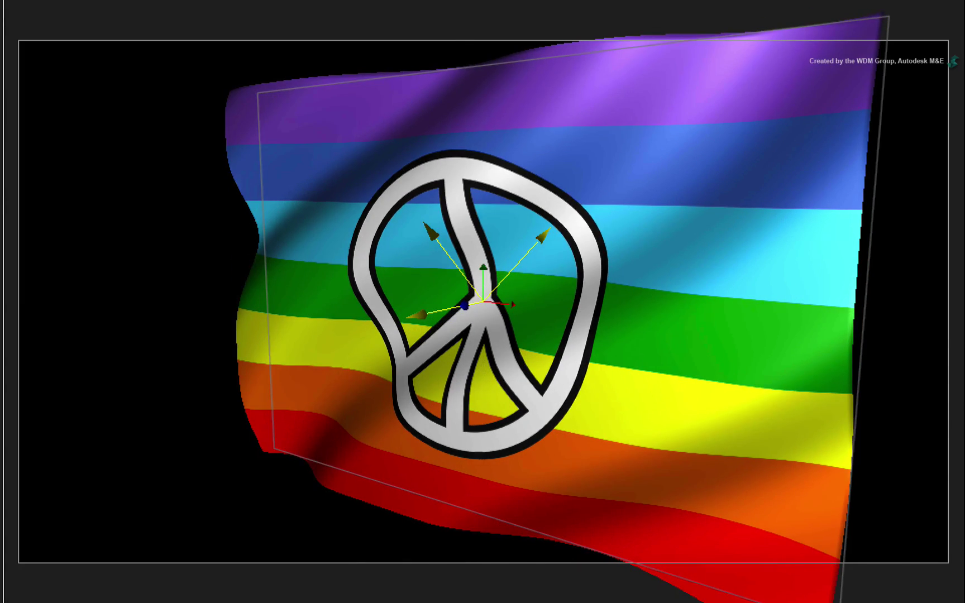
pyautogui.press('Escape')
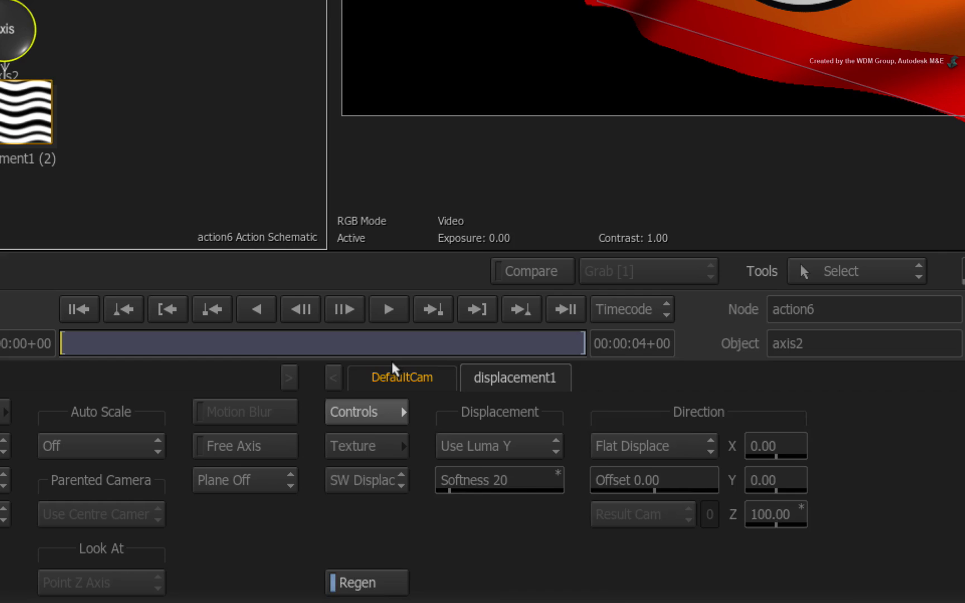
# Step: Reset the camera, then set axis1 scale to 150 and Position X to -300
pyautogui.click(522, 473)
pyautogui.click(472, 582)
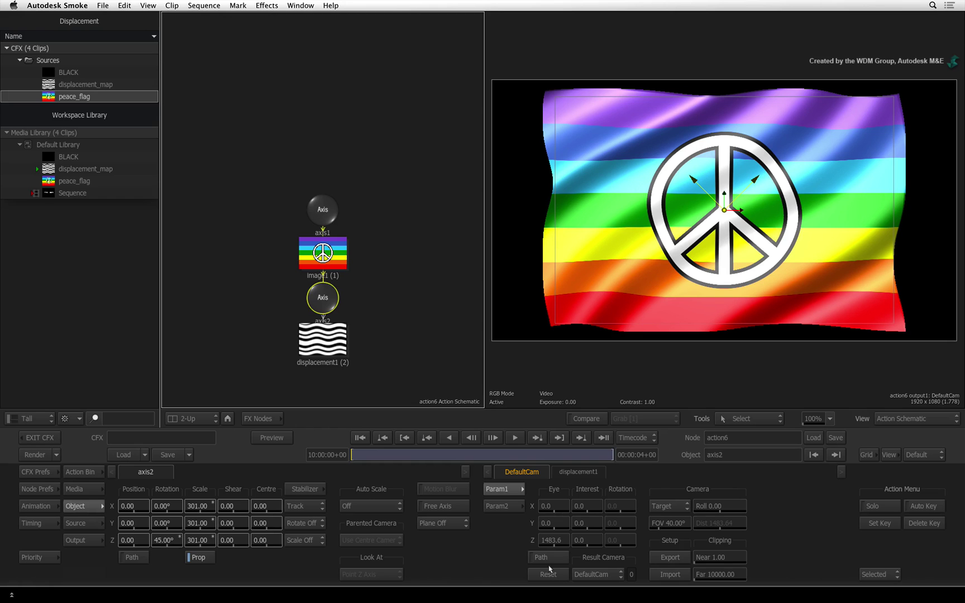
pyautogui.click(324, 211)
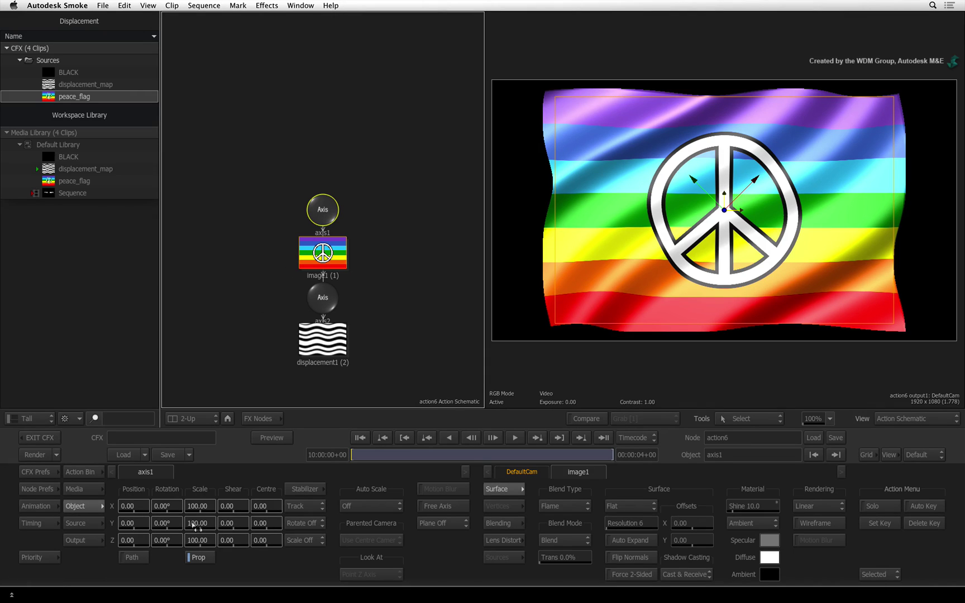
pyautogui.click(198, 504)
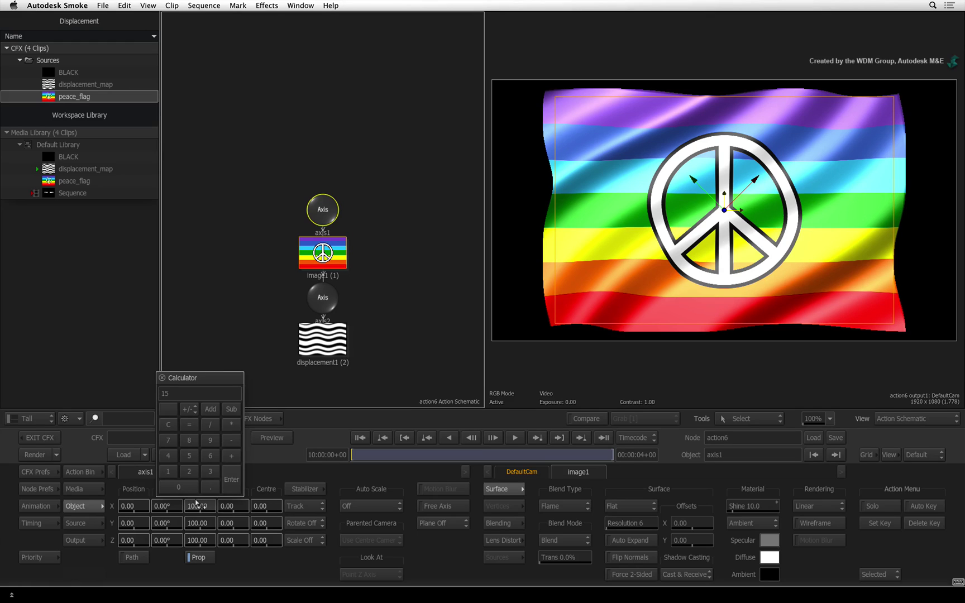
pyautogui.write('150')
pyautogui.press('Return')
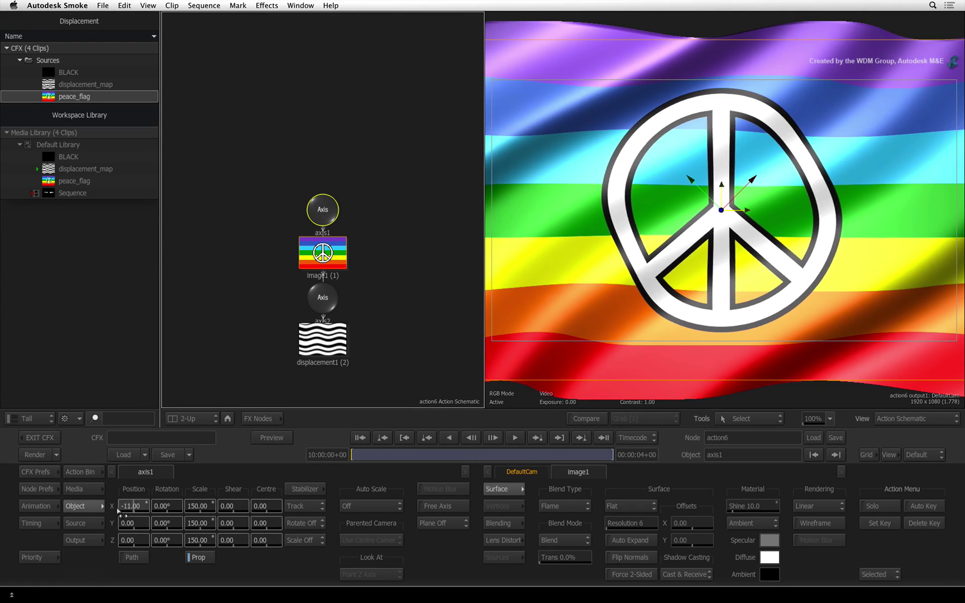
pyautogui.moveTo(131, 507)
pyautogui.mouseDown()
pyautogui.moveTo(3, 512)
pyautogui.moveTo(252, 510)
pyautogui.mouseUp()
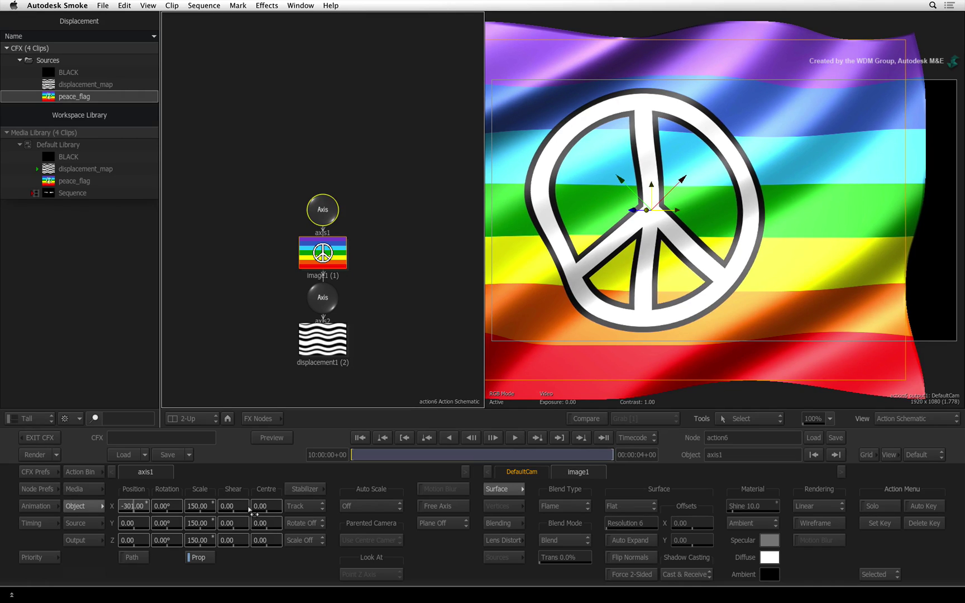
pyautogui.moveTo(253, 510); pyautogui.dragTo(228, 513)
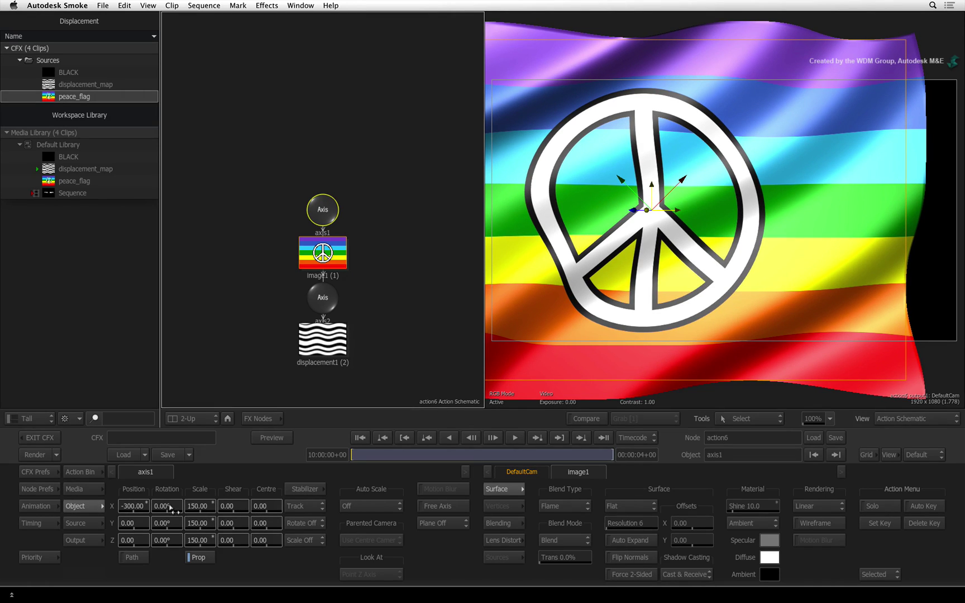
# Step: Rotate the flag -30° in X, 20° in Y and 25° in Z, and preview it
pyautogui.click(170, 508)
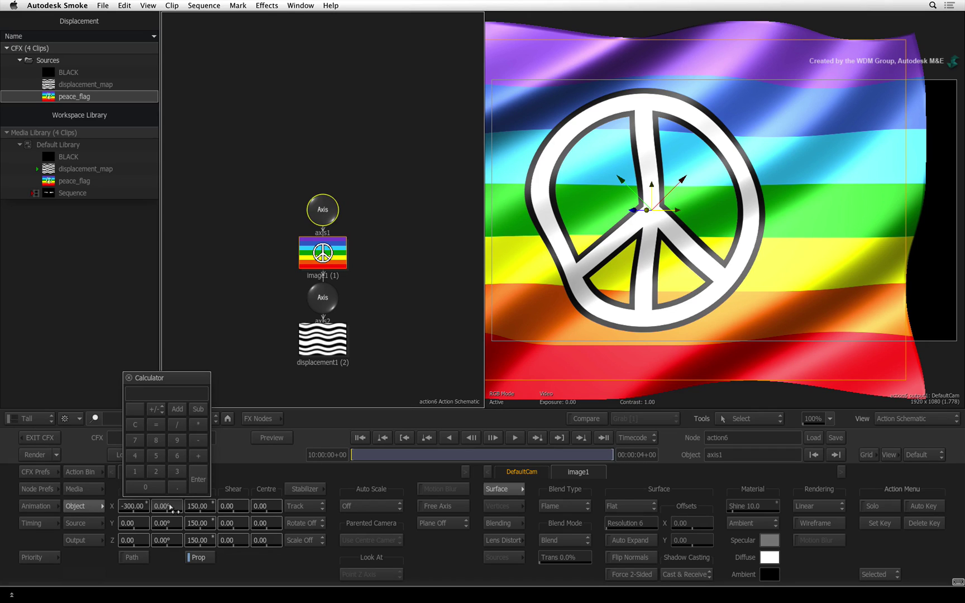
pyautogui.write('30')
pyautogui.click(153, 411)
pyautogui.press('Return')
pyautogui.click(164, 523)
pyautogui.write('20')
pyautogui.press('Return')
pyautogui.click(164, 539)
pyautogui.write('25')
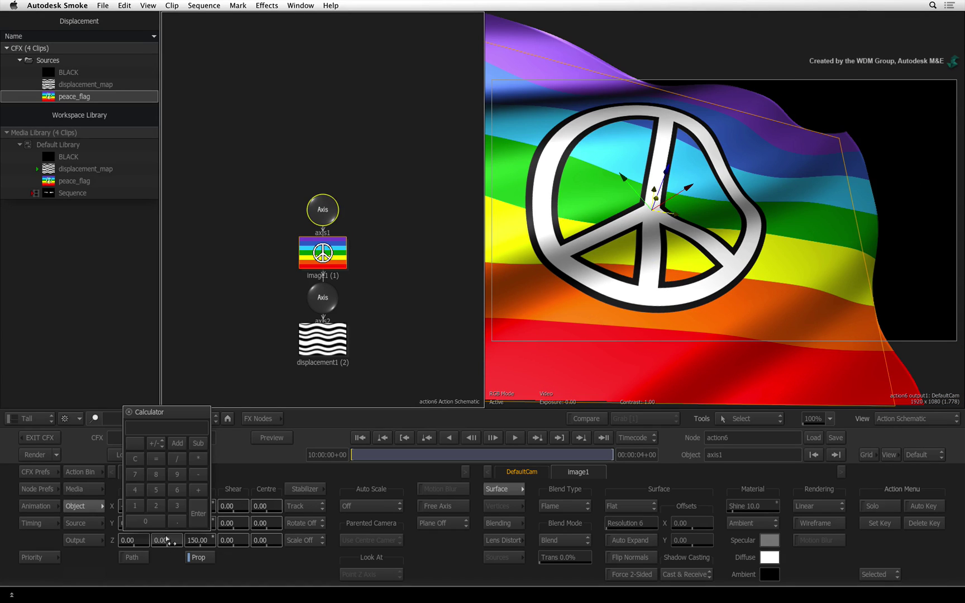
pyautogui.press('Return')
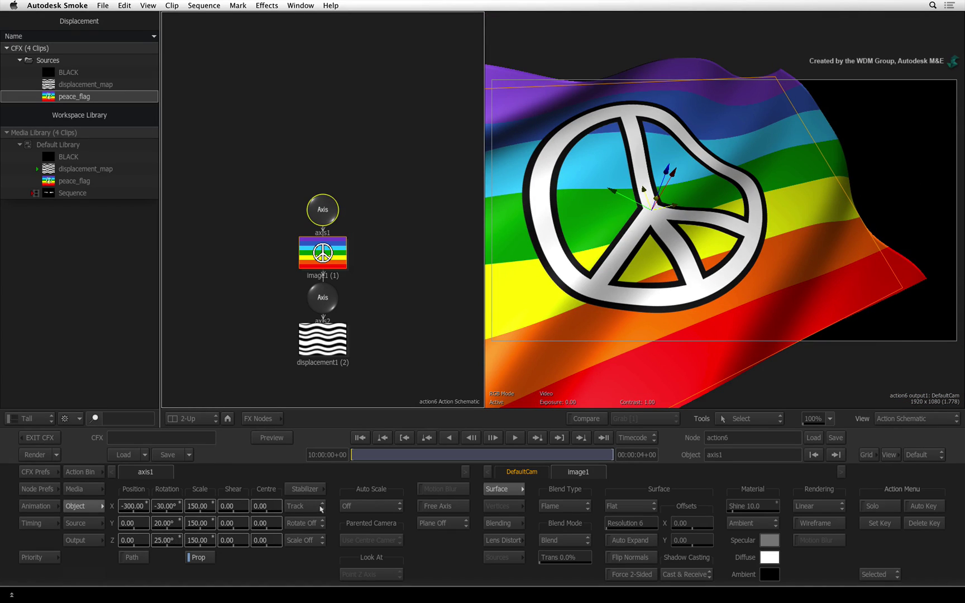
pyautogui.press('space')
pyautogui.press('`')
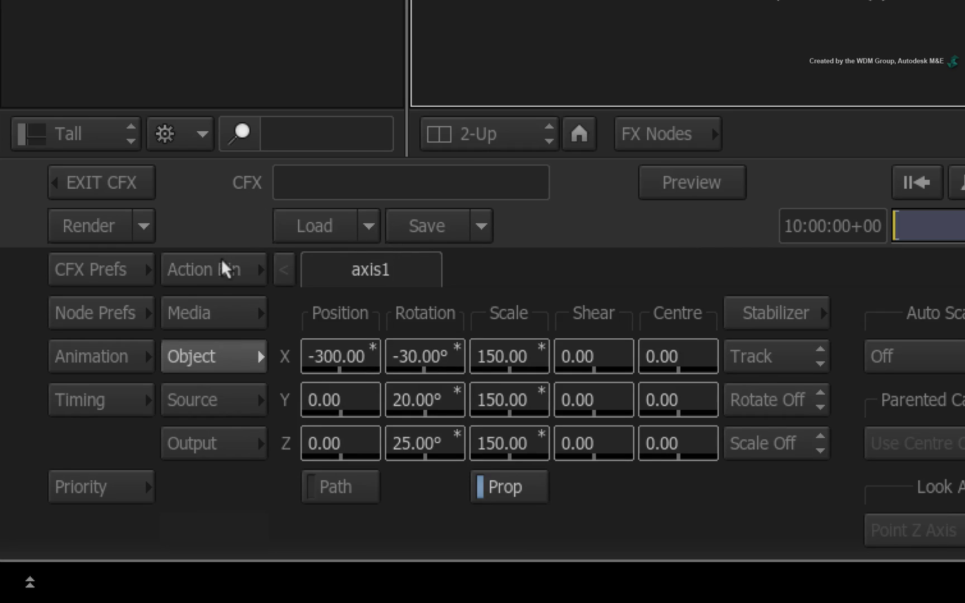
# Step: Add light1 from the Action Bin's ReLighting nodes and parent it to axis1
pyautogui.click(226, 269)
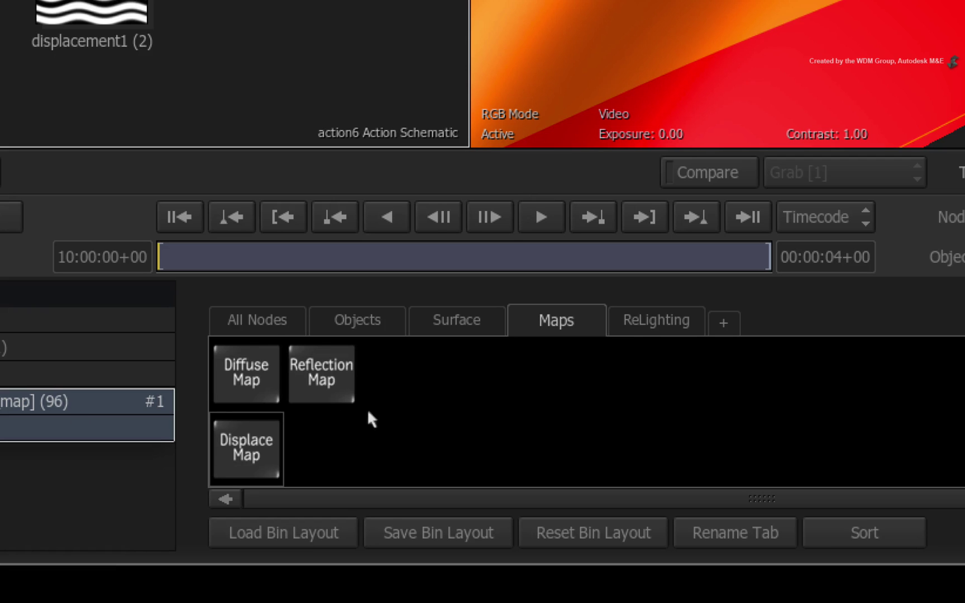
pyautogui.click(639, 320)
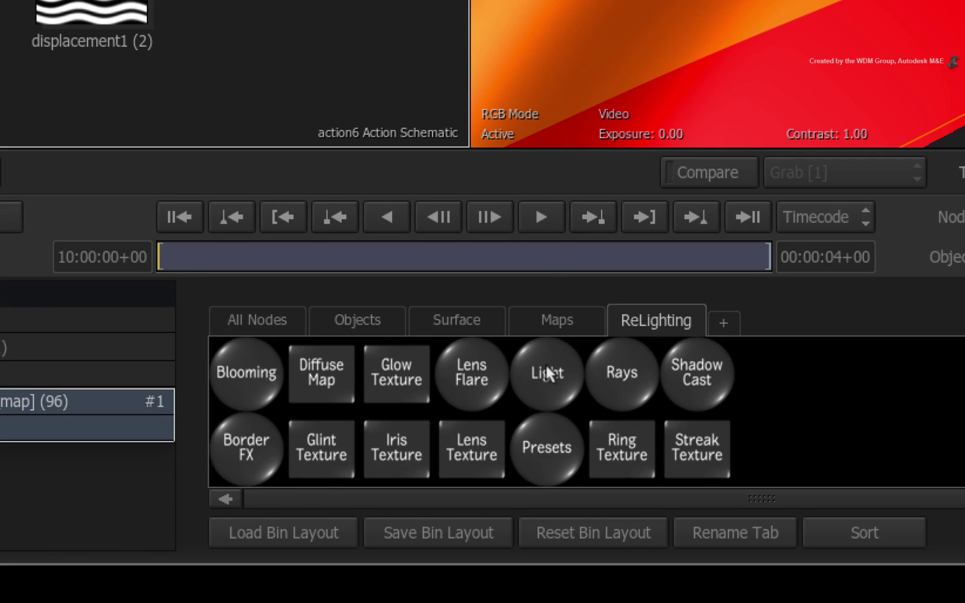
pyautogui.moveTo(551, 373)
pyautogui.mouseDown()
pyautogui.moveTo(354, 257)
pyautogui.moveTo(398, 216)
pyautogui.mouseUp()
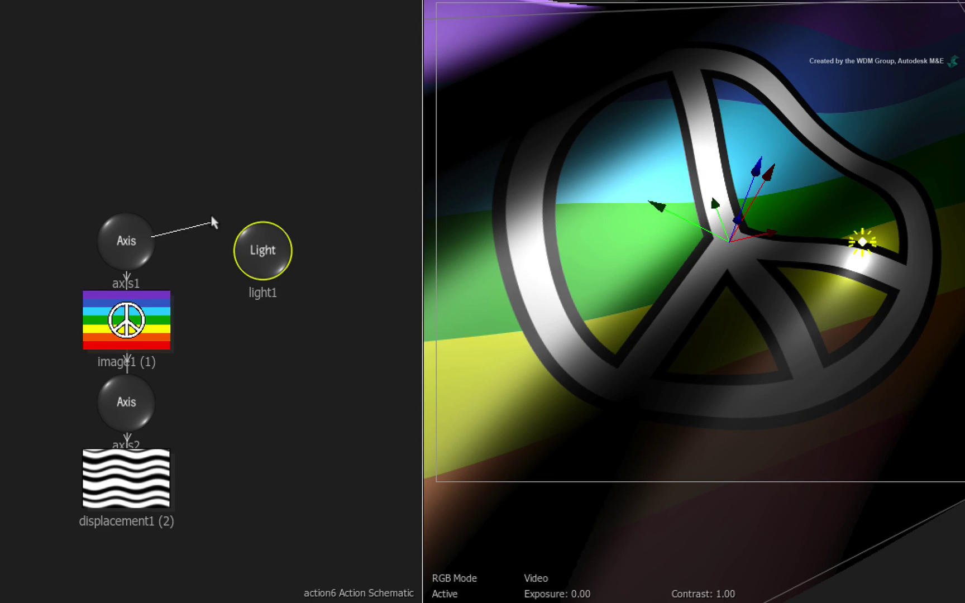
pyautogui.moveTo(208, 218); pyautogui.dragTo(241, 241)
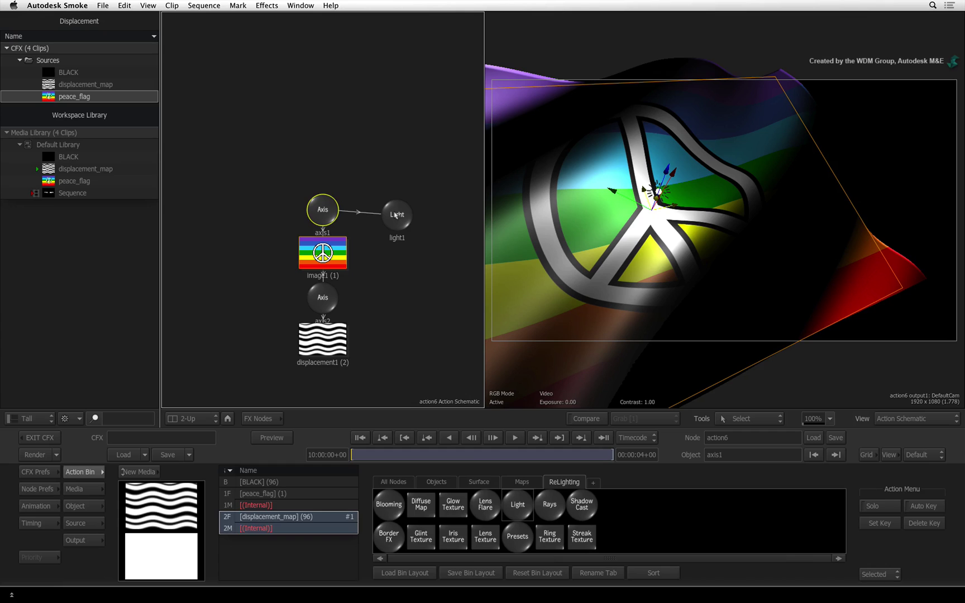
# Step: Make light1 a 30° spot at Z 800, Y rotation -10°, and Position X -125
pyautogui.click(395, 215)
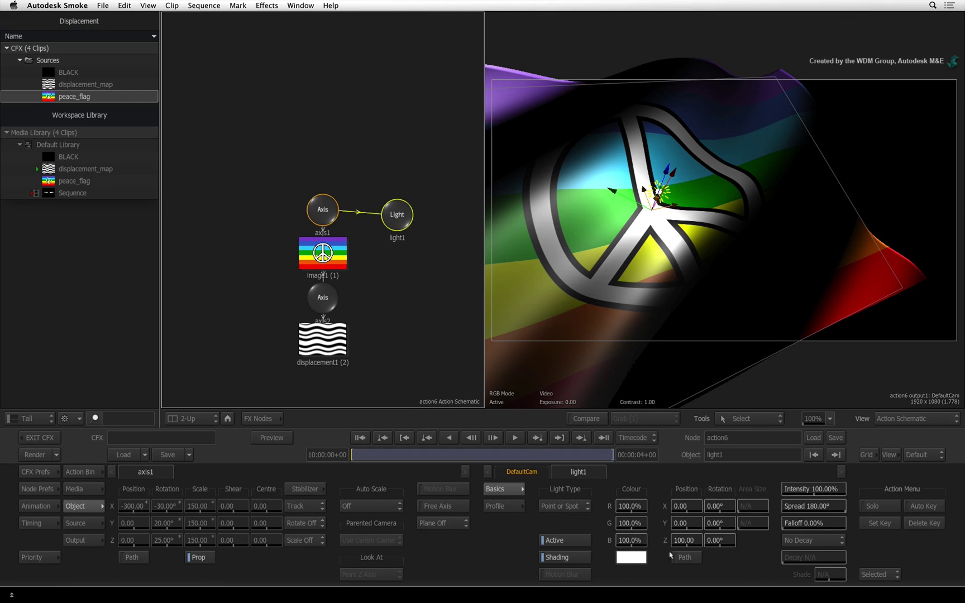
pyautogui.click(687, 542)
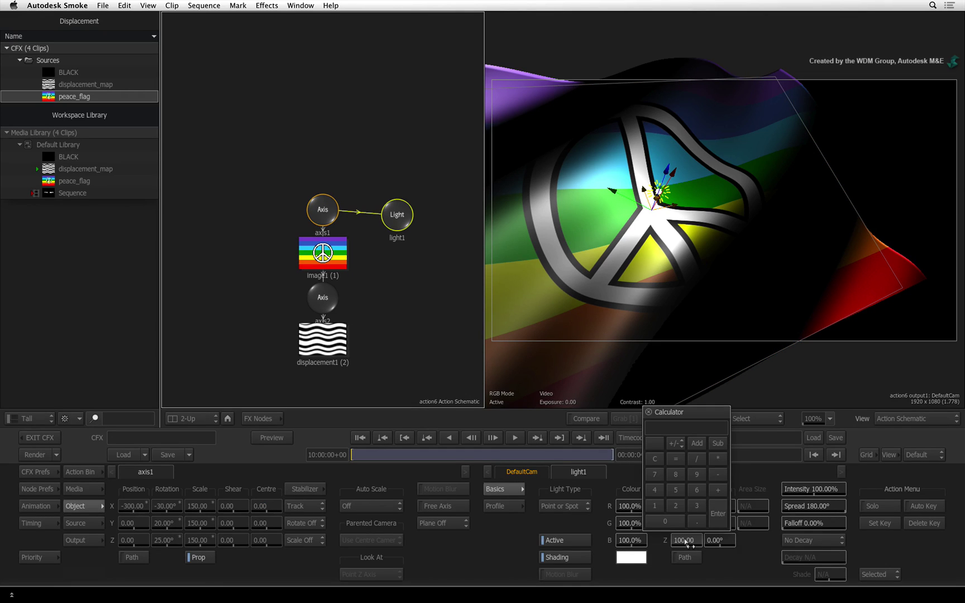
pyautogui.write('800')
pyautogui.press('Return')
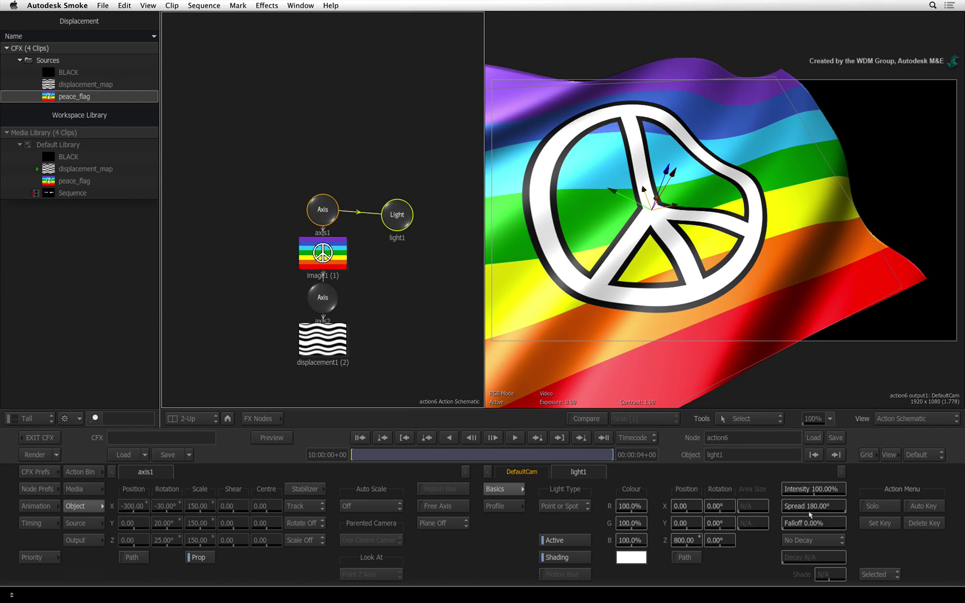
pyautogui.moveTo(824, 508)
pyautogui.mouseDown()
pyautogui.moveTo(675, 510)
pyautogui.moveTo(684, 516)
pyautogui.mouseUp()
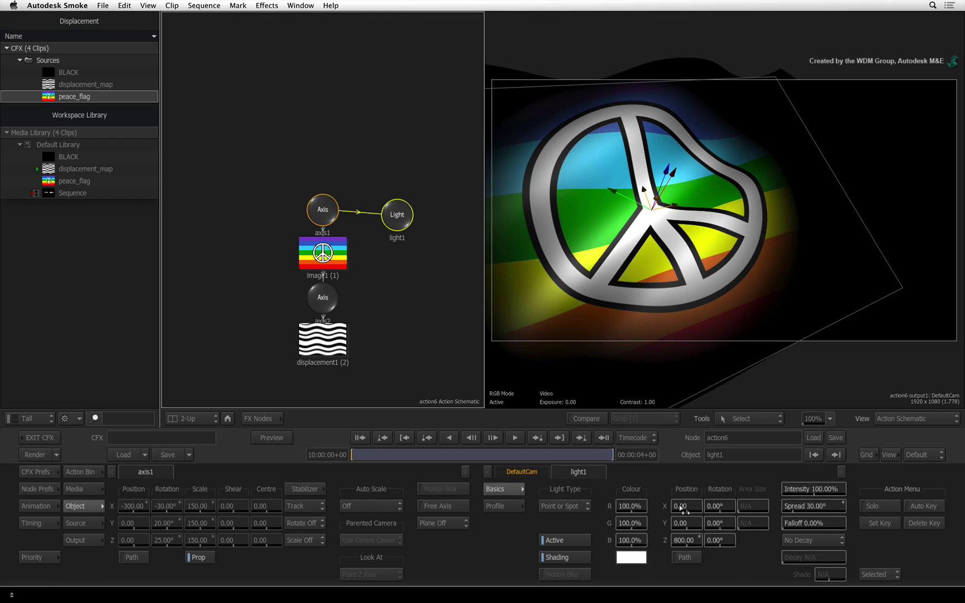
pyautogui.click(718, 523)
pyautogui.write('10')
pyautogui.press('Return')
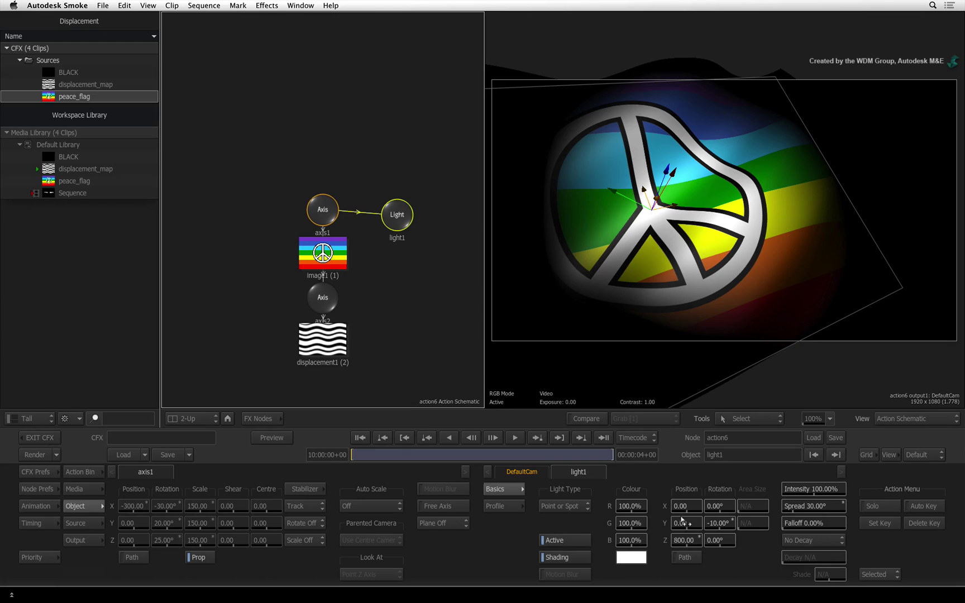
pyautogui.moveTo(685, 507); pyautogui.dragTo(560, 507)
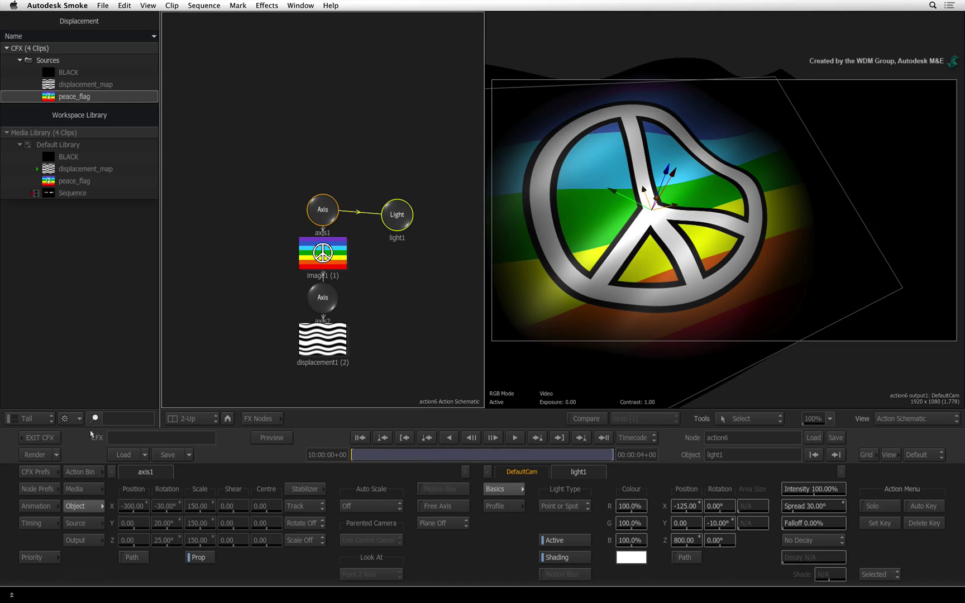
# Step: Exit ConnectFX, render all 95 frames onto the sequence, and view it full screen
pyautogui.click(41, 438)
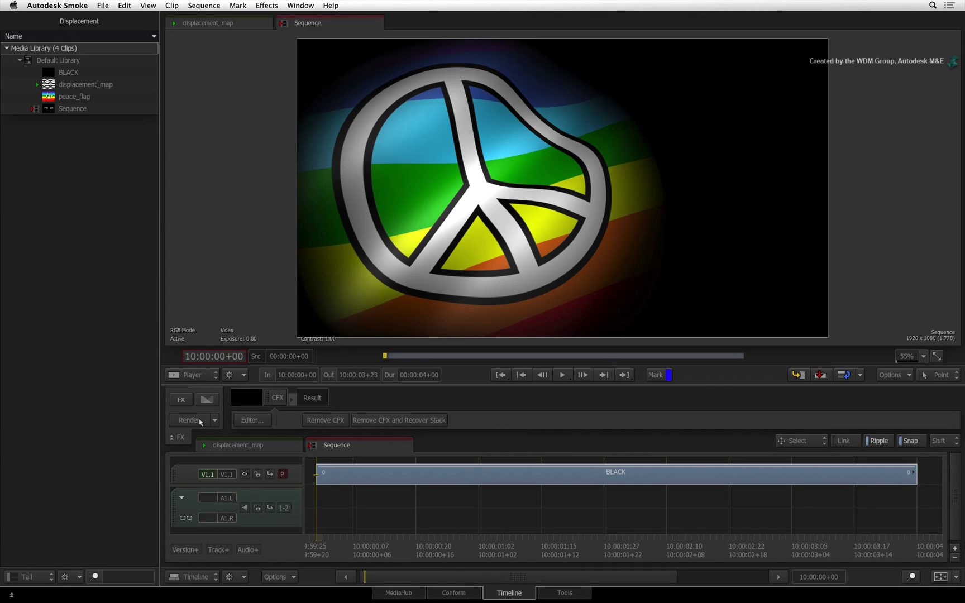
pyautogui.click(201, 422)
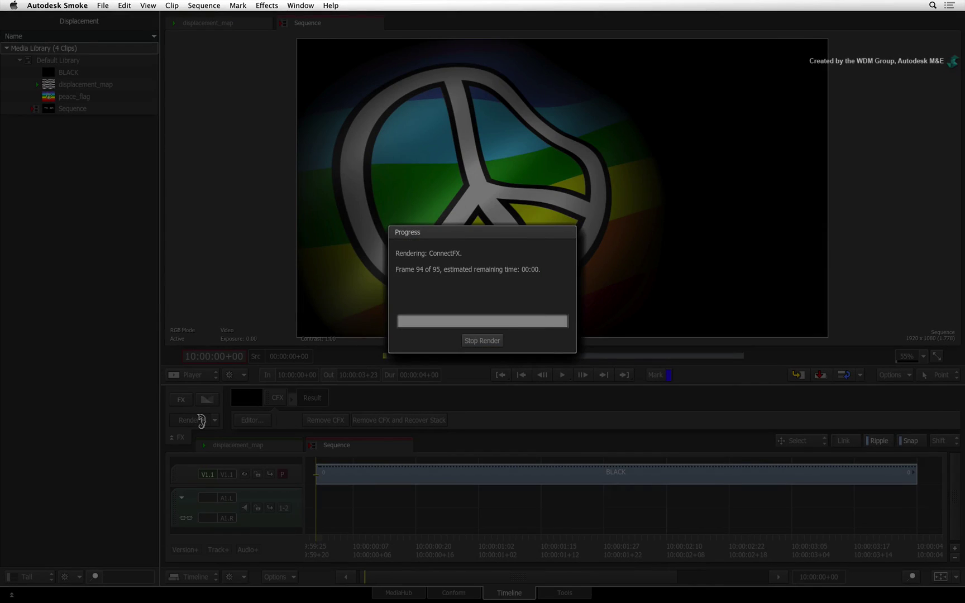
pyautogui.press('`')
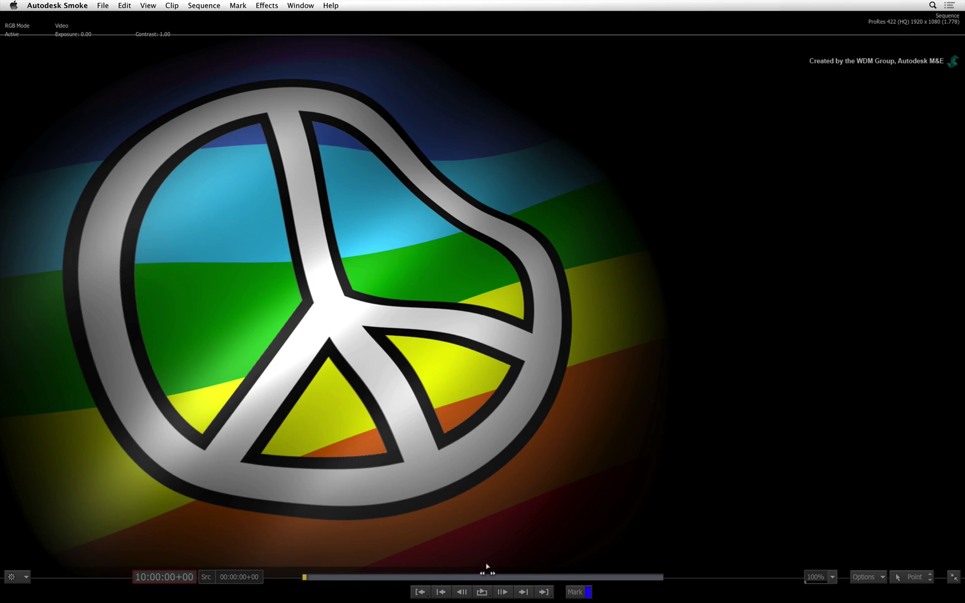
# Step: Hide the overlays and play the rendered spot-lit flag clip full screen
pyautogui.press('space')
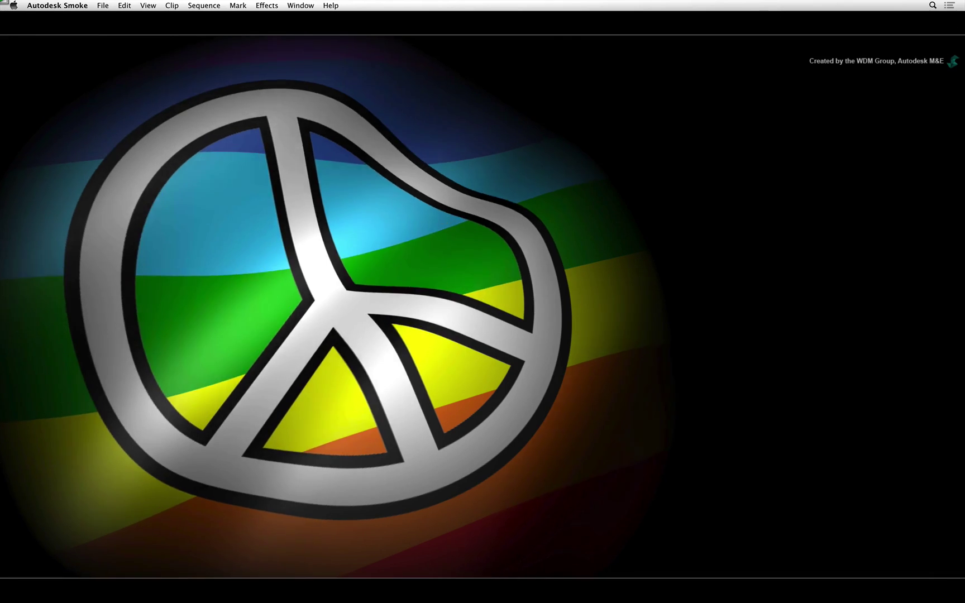